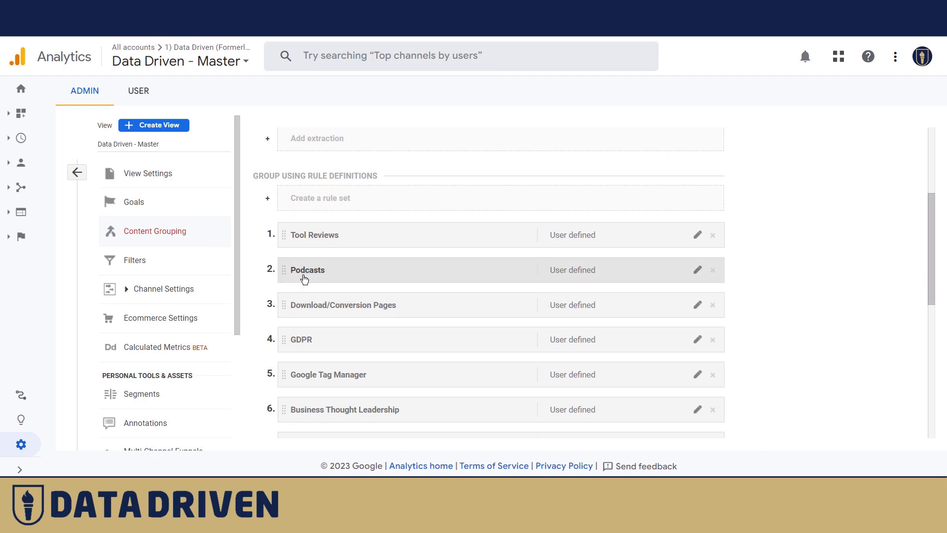
{"action": "scroll", "coordinate": [372, 298], "scroll_direction": "down", "scroll_amount": 1}
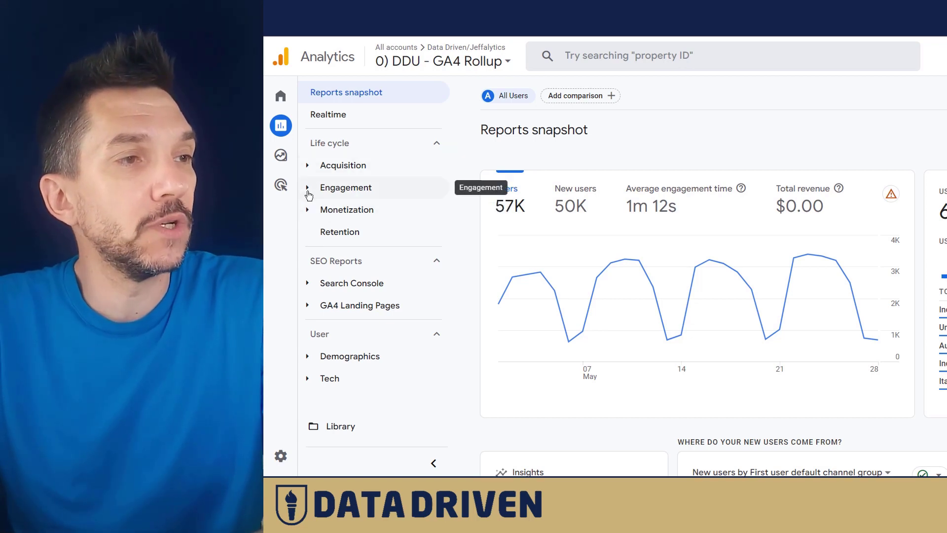
- Open the Pages and screens report under Engagement and break its table down by Content group
{"action": "left_click", "coordinate": [308, 189]}
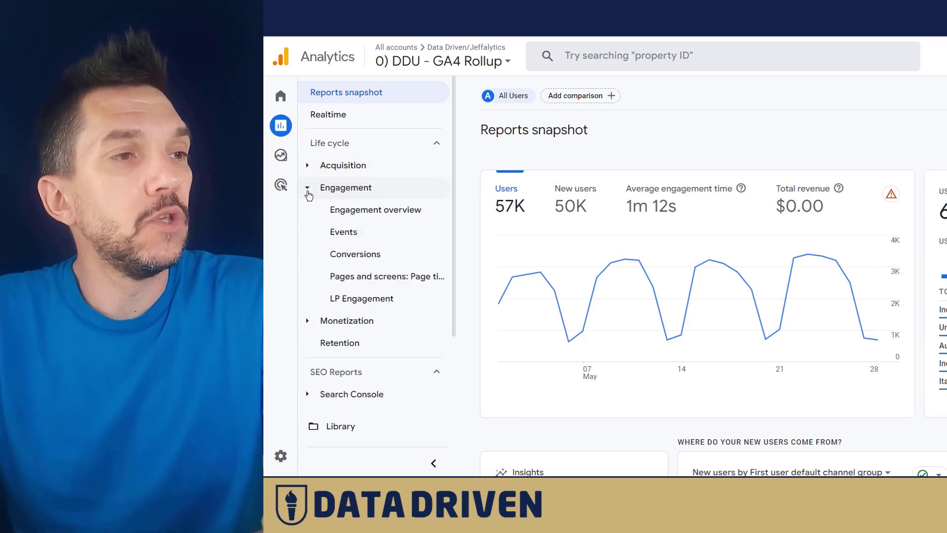
{"action": "left_click", "coordinate": [361, 276]}
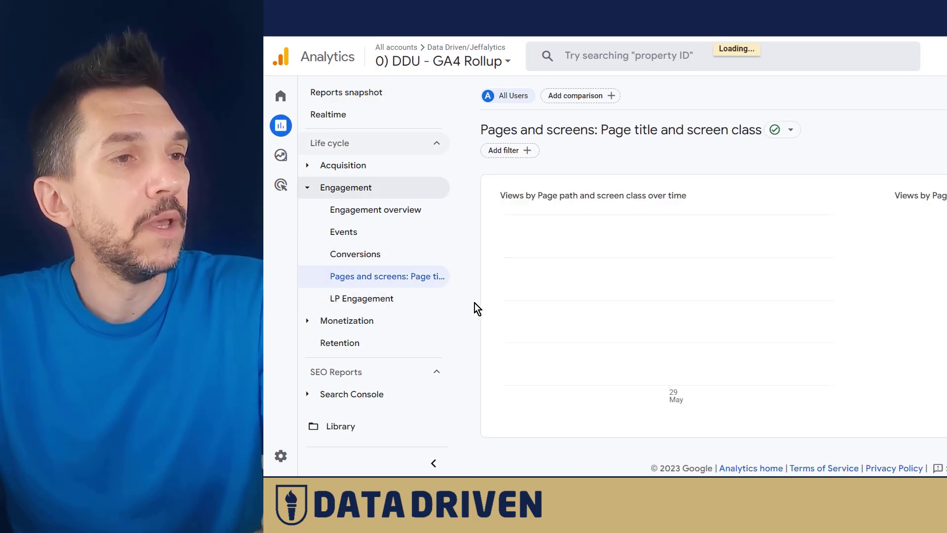
{"action": "scroll", "coordinate": [467, 297], "scroll_direction": "down", "scroll_amount": 5}
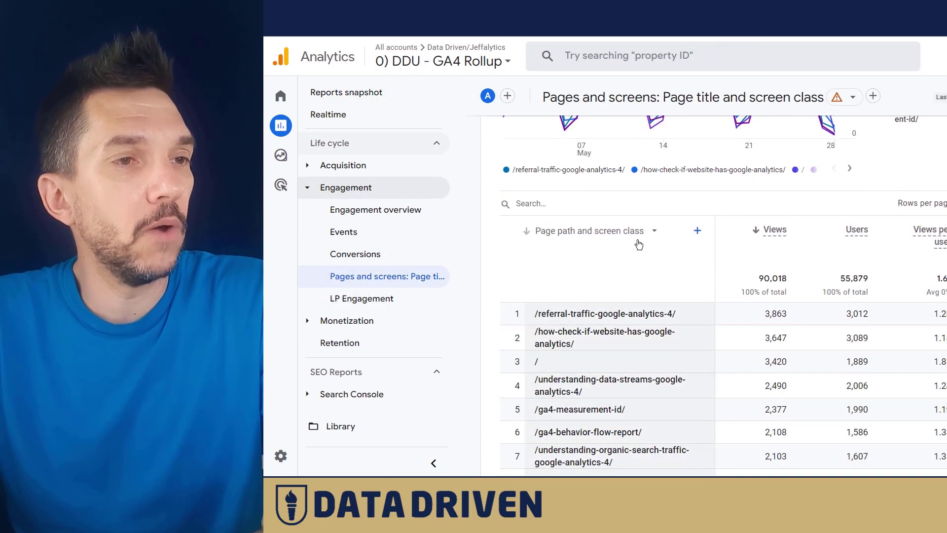
{"action": "left_click", "coordinate": [654, 231]}
{"action": "left_click", "coordinate": [595, 328]}
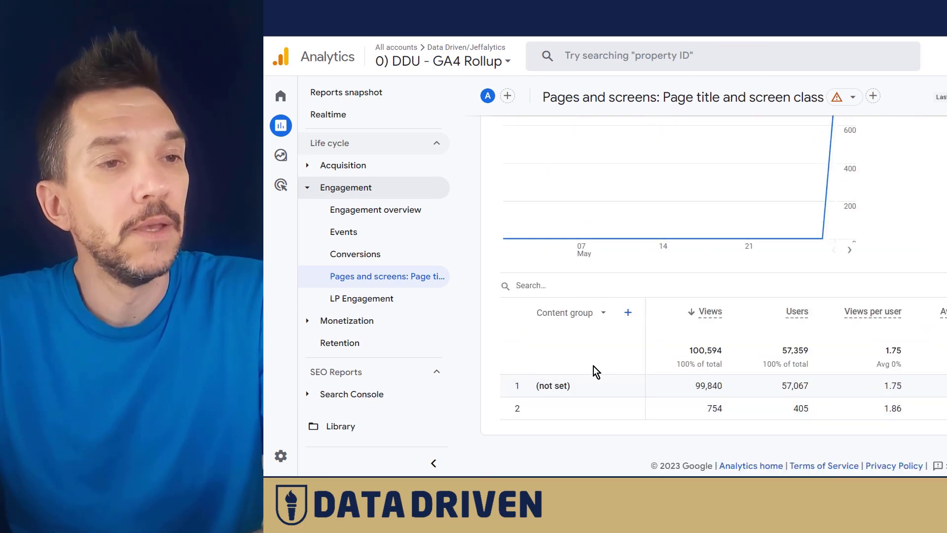
{"action": "scroll", "coordinate": [593, 368], "scroll_direction": "up", "scroll_amount": 1}
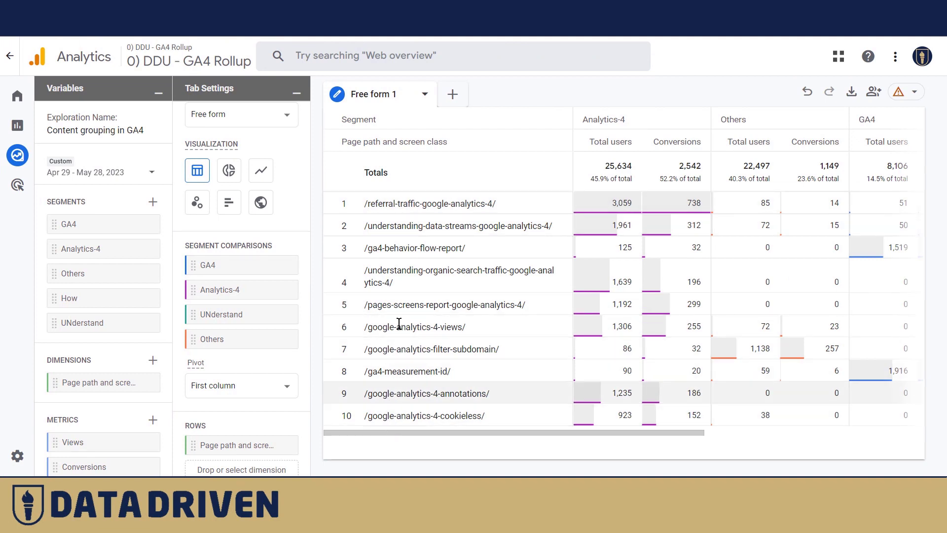
- Examine the exploration's settings and the "google-analytics-4" and "ga4" parts of the listed page paths
{"action": "scroll", "coordinate": [239, 404], "scroll_direction": "down", "scroll_amount": 5}
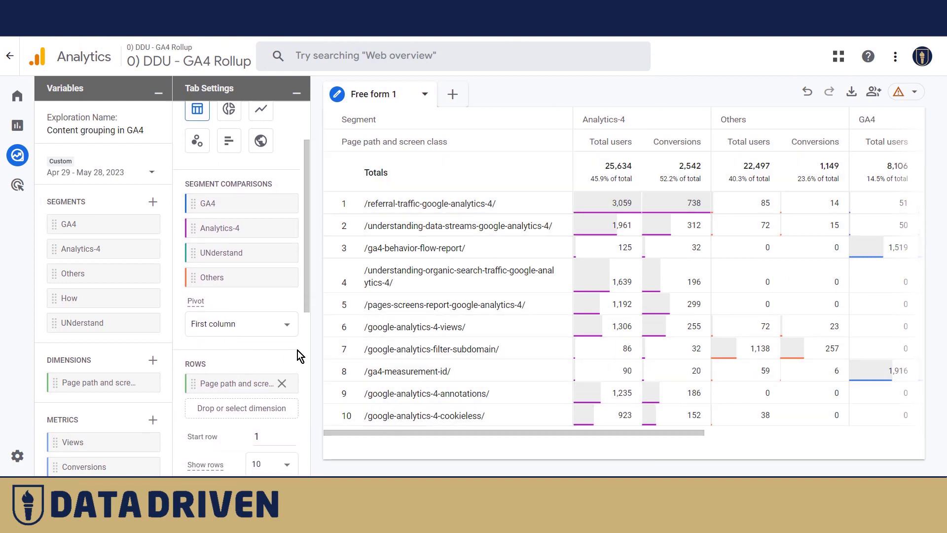
{"action": "scroll", "coordinate": [270, 347], "scroll_direction": "down", "scroll_amount": 4}
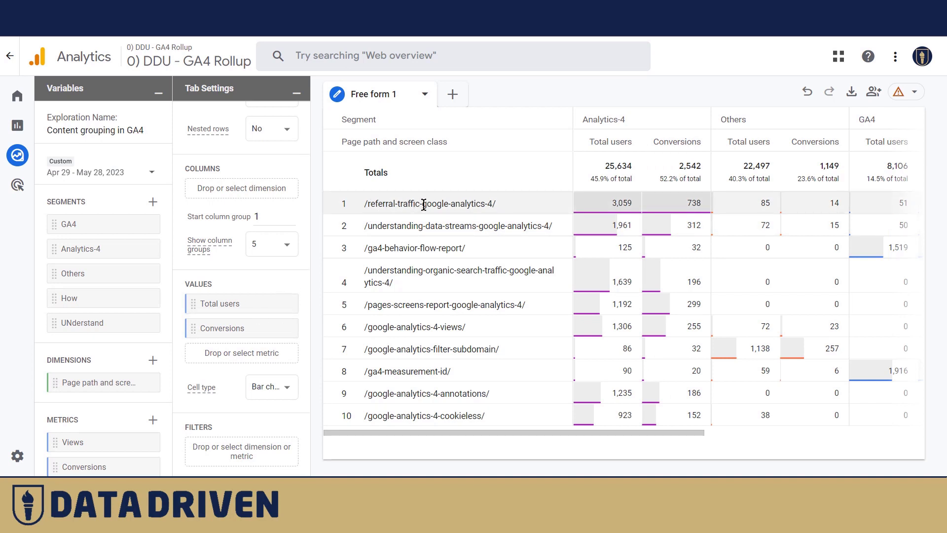
{"action": "left_click_drag", "start_coordinate": [422, 203], "coordinate": [545, 207]}
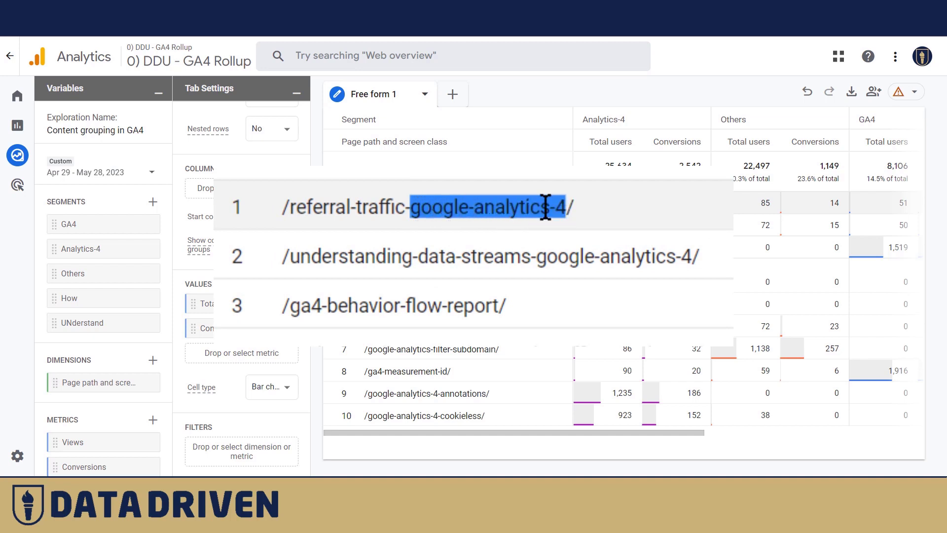
{"action": "left_click", "coordinate": [545, 207]}
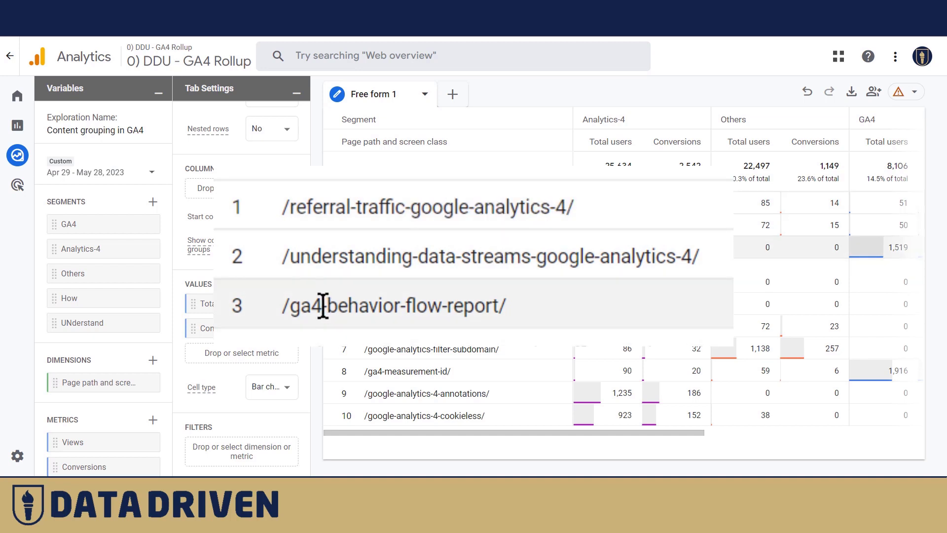
{"action": "left_click_drag", "start_coordinate": [323, 306], "coordinate": [292, 308]}
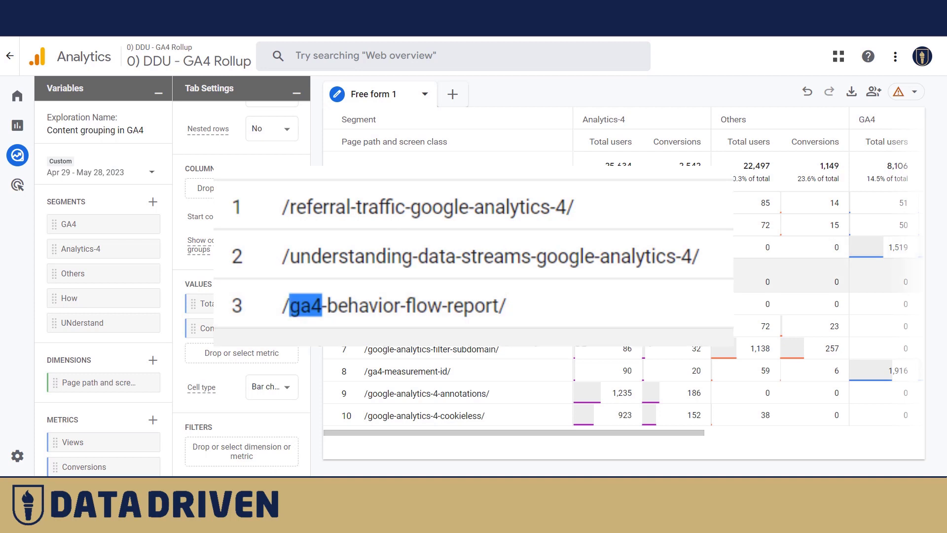
{"action": "left_click", "coordinate": [402, 250]}
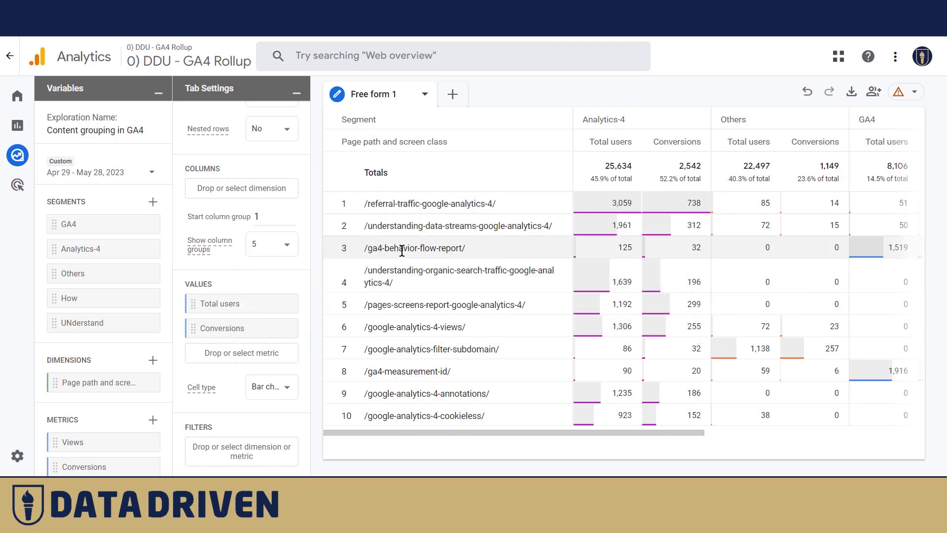
- Review the conditions of the GA4 segment in its editor and leave them unchanged
{"action": "mouse_move", "coordinate": [154, 229]}
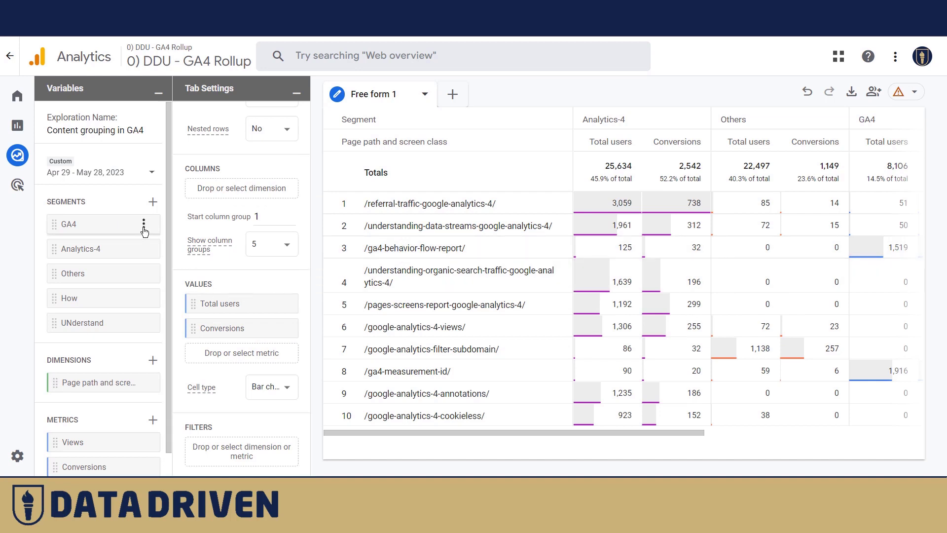
{"action": "left_click", "coordinate": [144, 229]}
{"action": "left_click", "coordinate": [160, 266]}
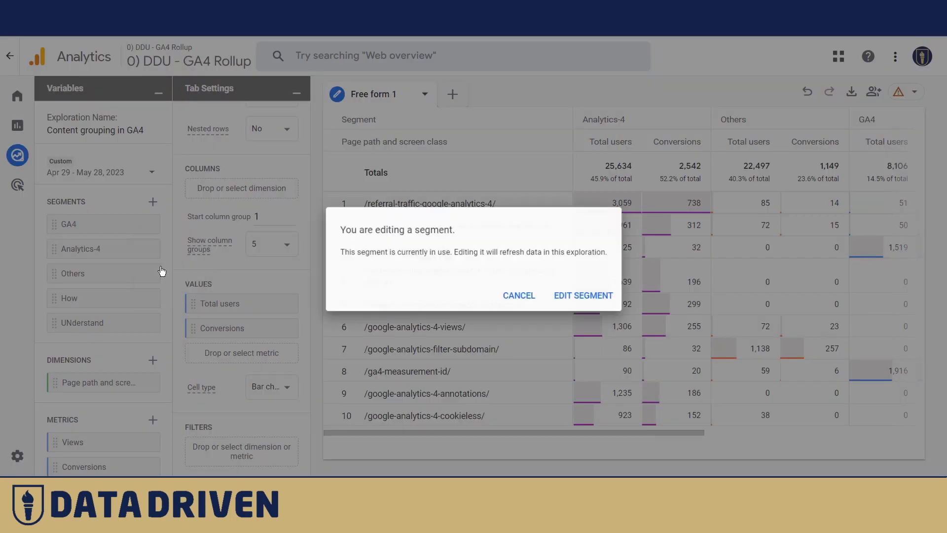
{"action": "left_click", "coordinate": [564, 294]}
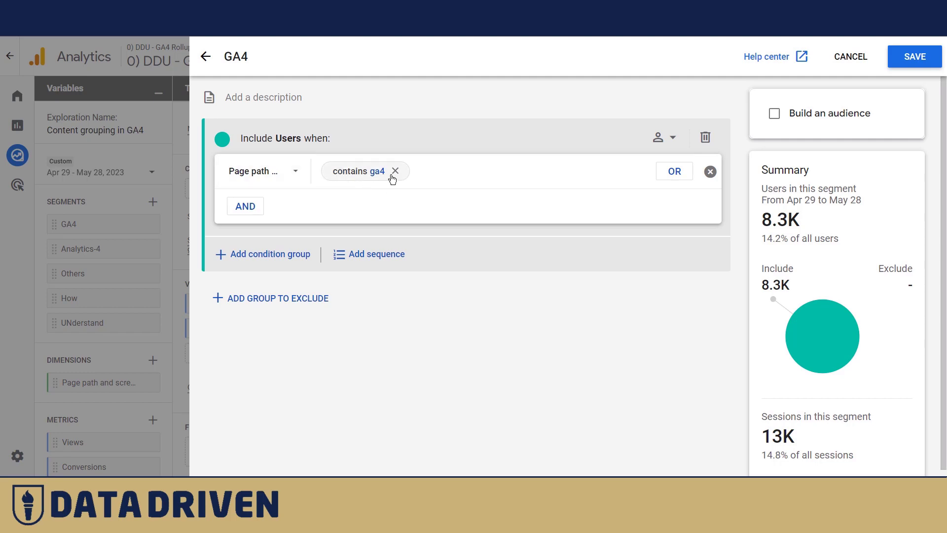
{"action": "left_click", "coordinate": [206, 57]}
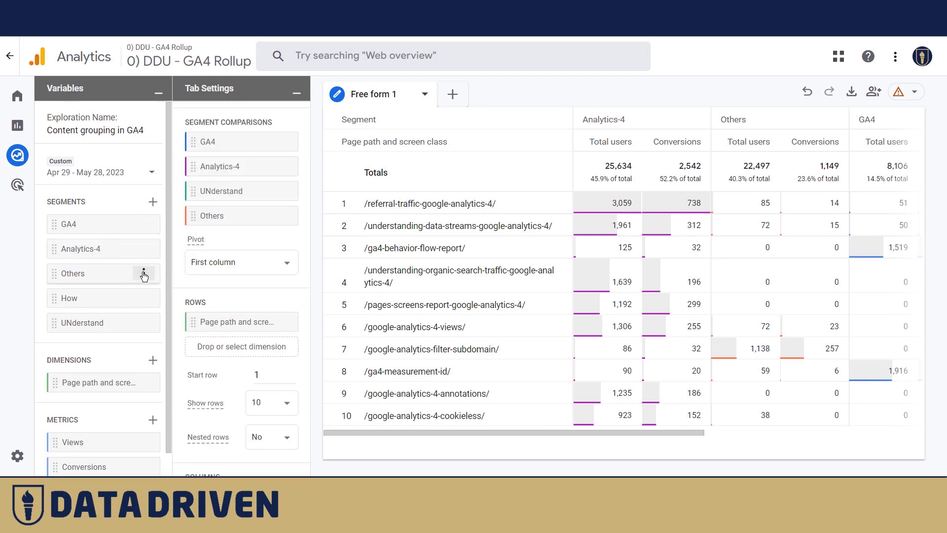
- Review the Others segment's definition and compare total users and conversions across the segment columns of the table
{"action": "left_click", "coordinate": [144, 275]}
{"action": "left_click", "coordinate": [157, 312]}
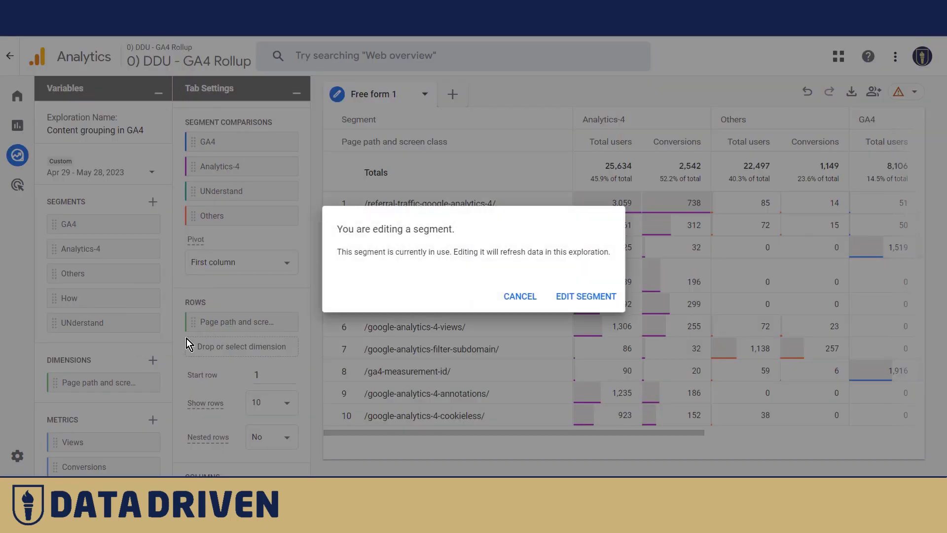
{"action": "left_click", "coordinate": [592, 297]}
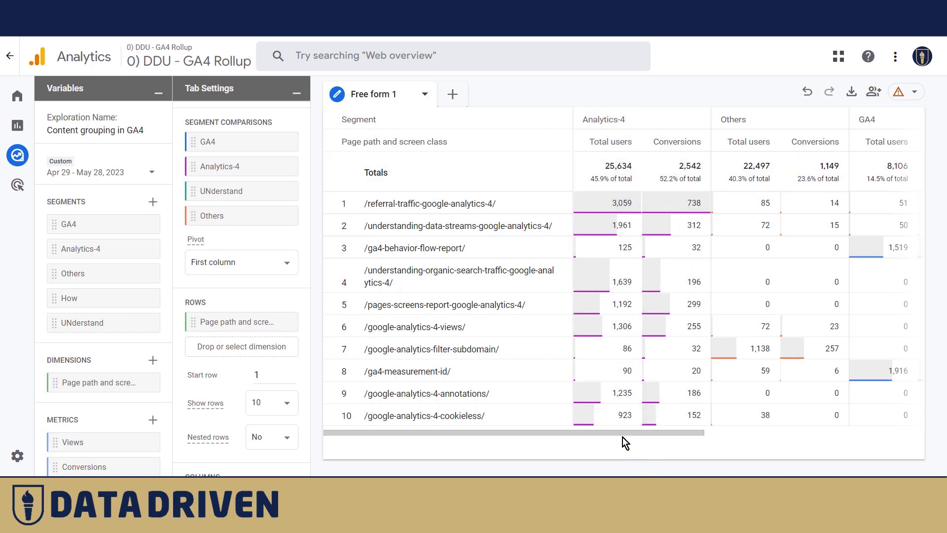
{"action": "left_click_drag", "start_coordinate": [623, 434], "coordinate": [719, 459]}
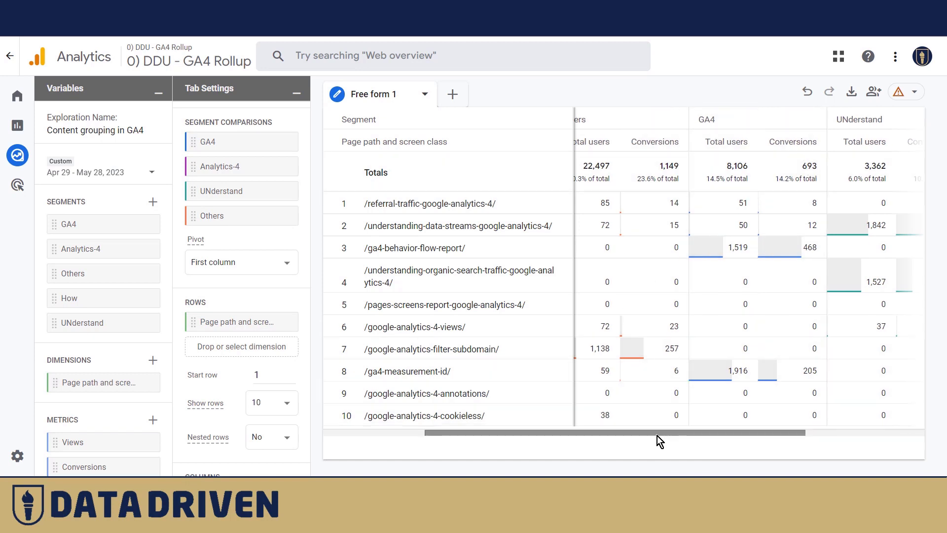
{"action": "left_click_drag", "start_coordinate": [657, 439], "coordinate": [602, 439]}
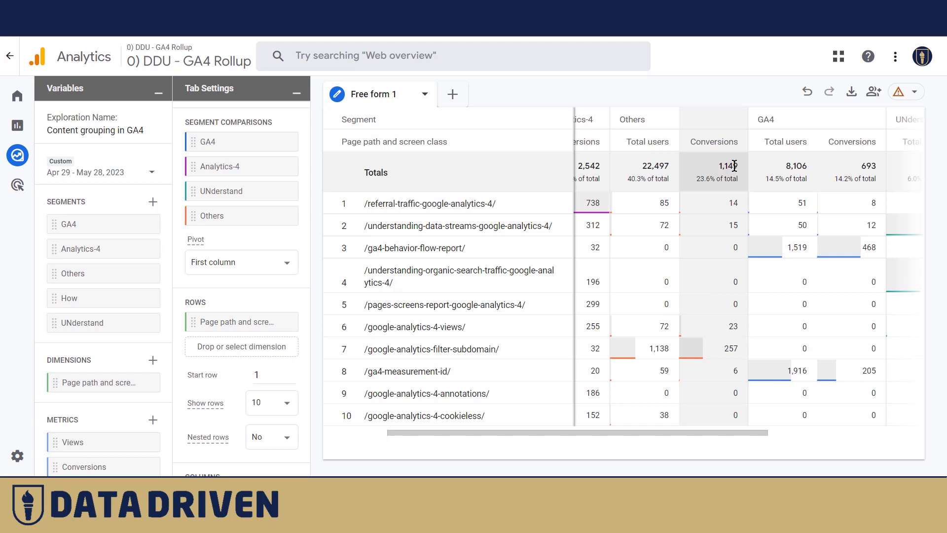
- Add a second Free form tab with Page path and screen class as rows and Total users as the value
{"action": "left_click", "coordinate": [454, 96]}
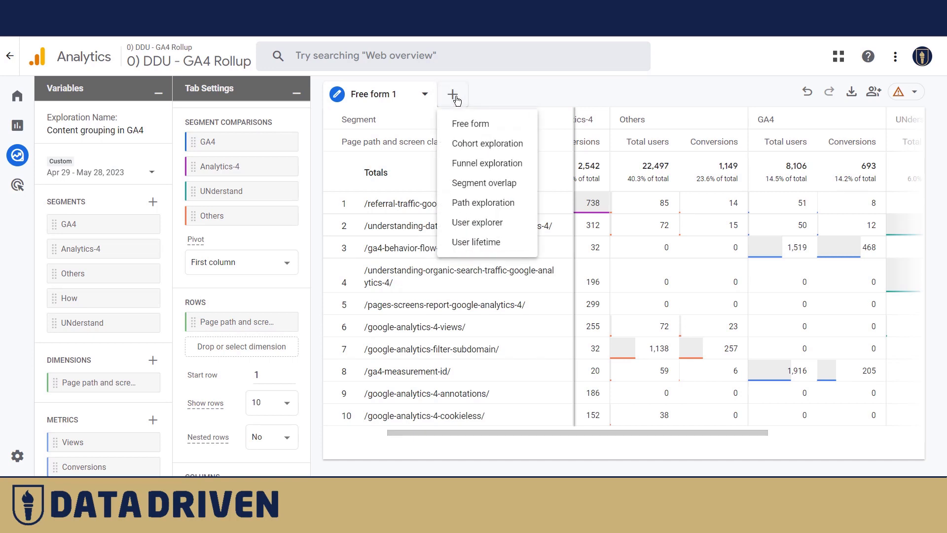
{"action": "left_click", "coordinate": [463, 123]}
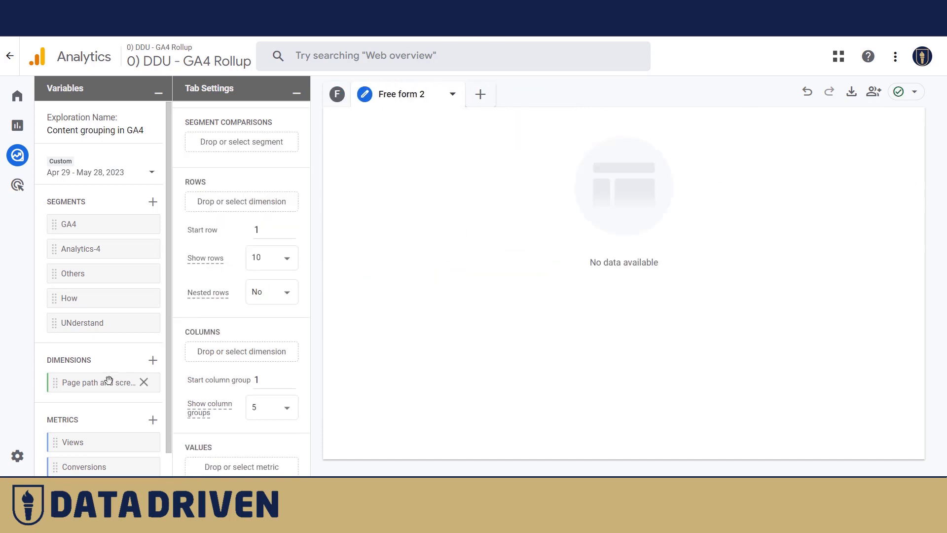
{"action": "left_click", "coordinate": [153, 361]}
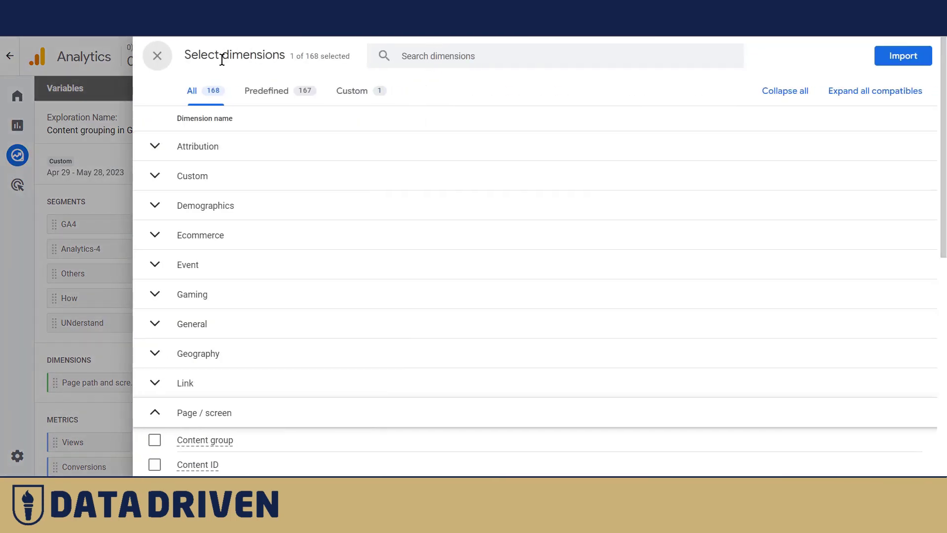
{"action": "left_click", "coordinate": [156, 57]}
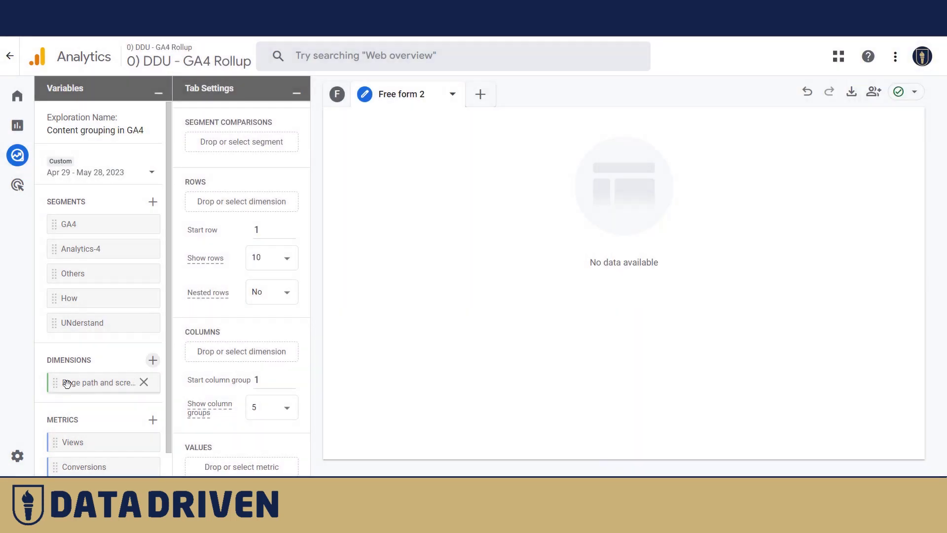
{"action": "scroll", "coordinate": [111, 366], "scroll_direction": "down", "scroll_amount": 1}
{"action": "double_click", "coordinate": [67, 351]}
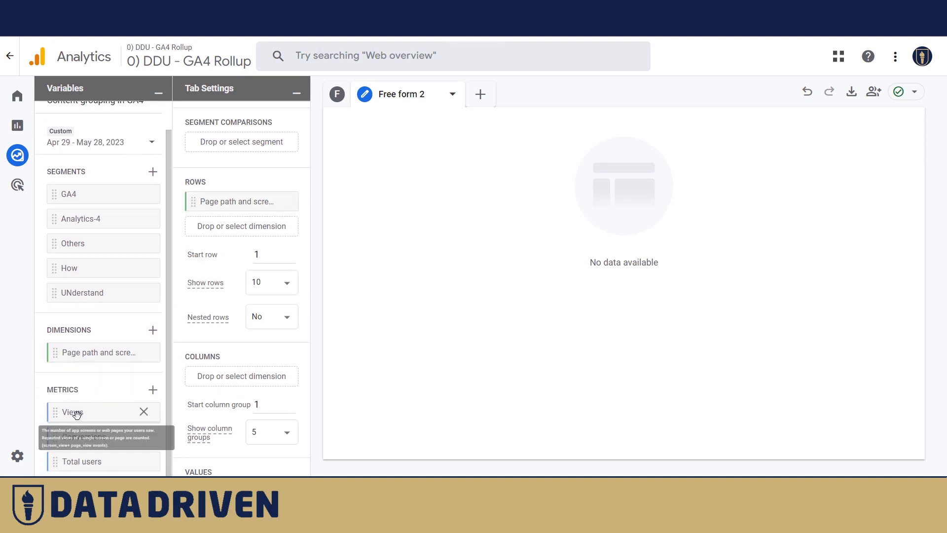
{"action": "double_click", "coordinate": [61, 466]}
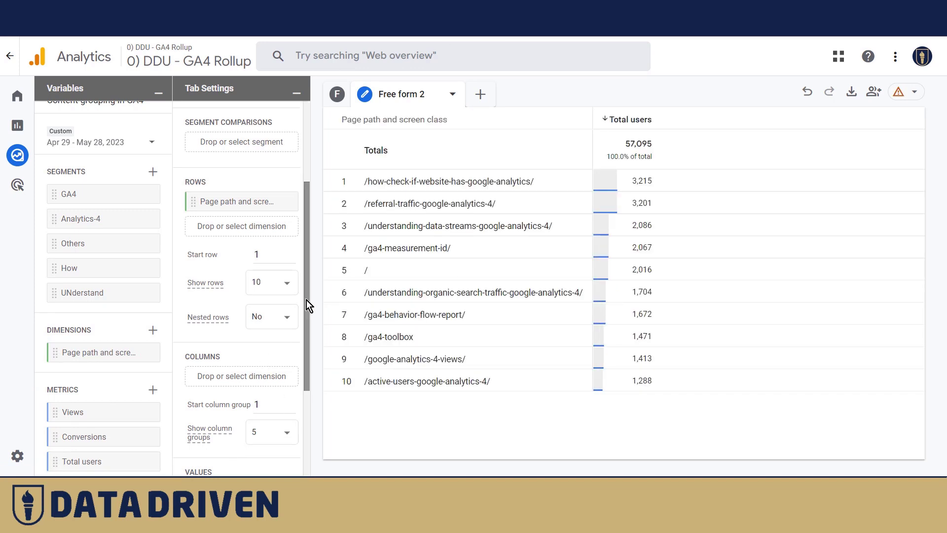
- Draft a user segment named PPC for users whose Page path + query string contains "ppc", and discard it without saving
{"action": "left_click", "coordinate": [153, 173]}
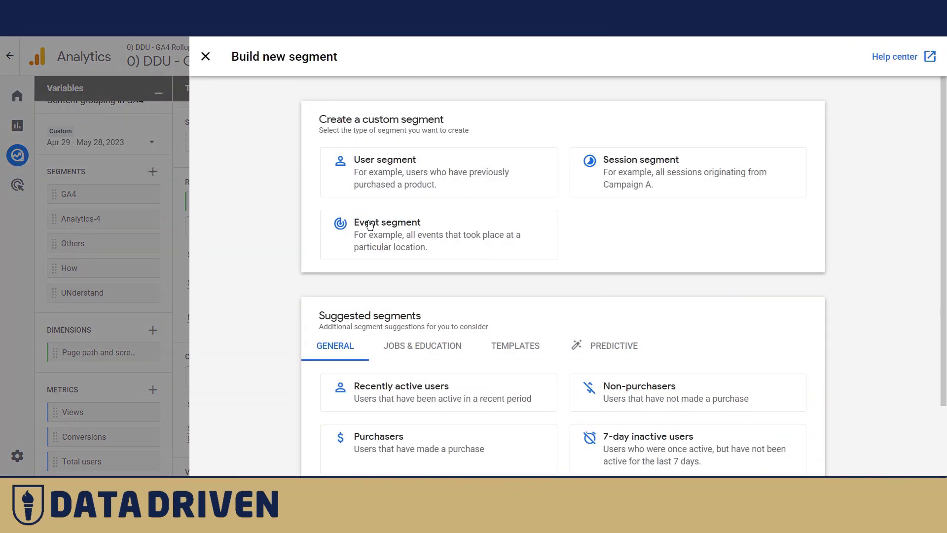
{"action": "left_click", "coordinate": [406, 182]}
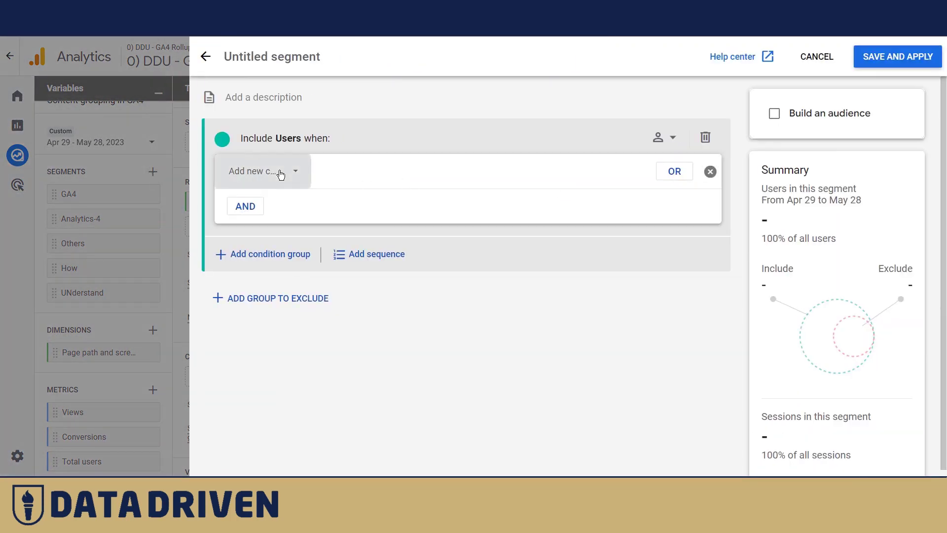
{"action": "left_click", "coordinate": [280, 175]}
{"action": "type", "text": "page"}
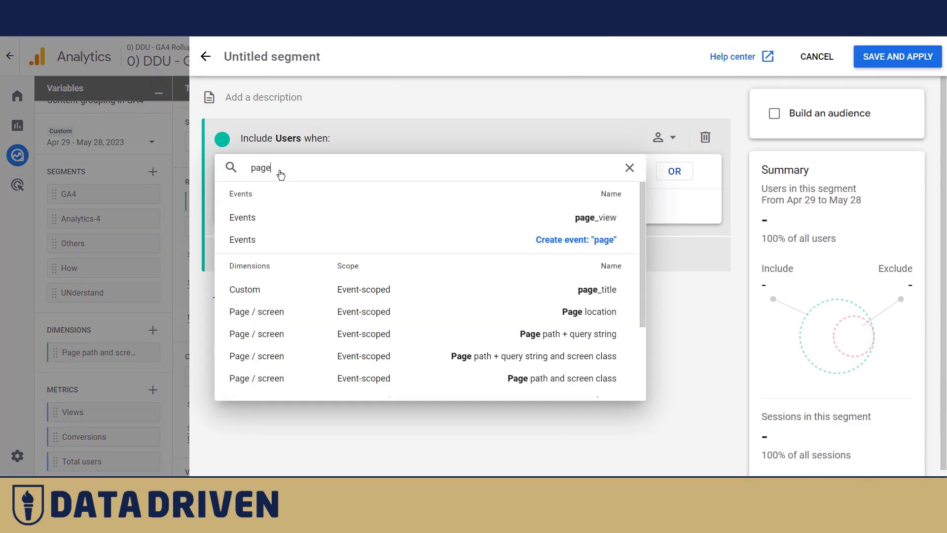
{"action": "left_click", "coordinate": [508, 334]}
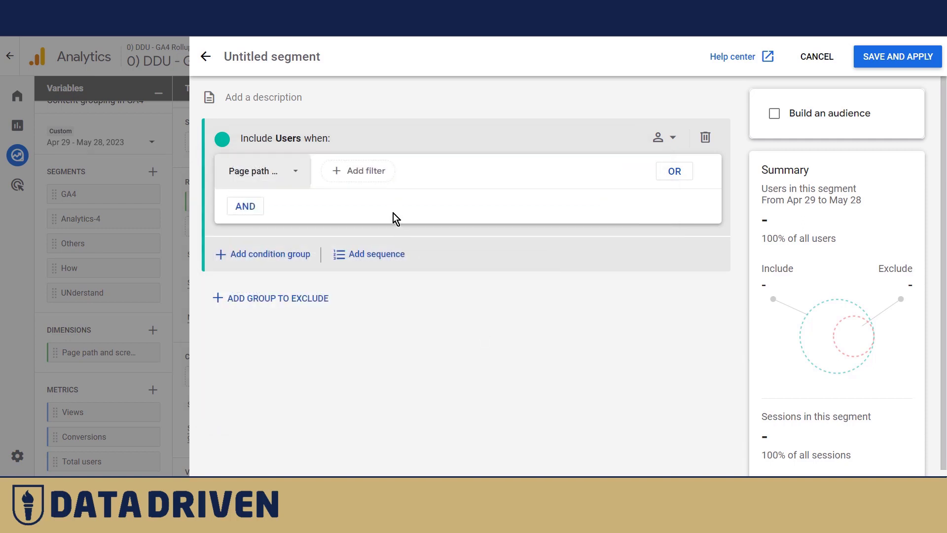
{"action": "left_click", "coordinate": [367, 177]}
{"action": "left_click", "coordinate": [395, 241]}
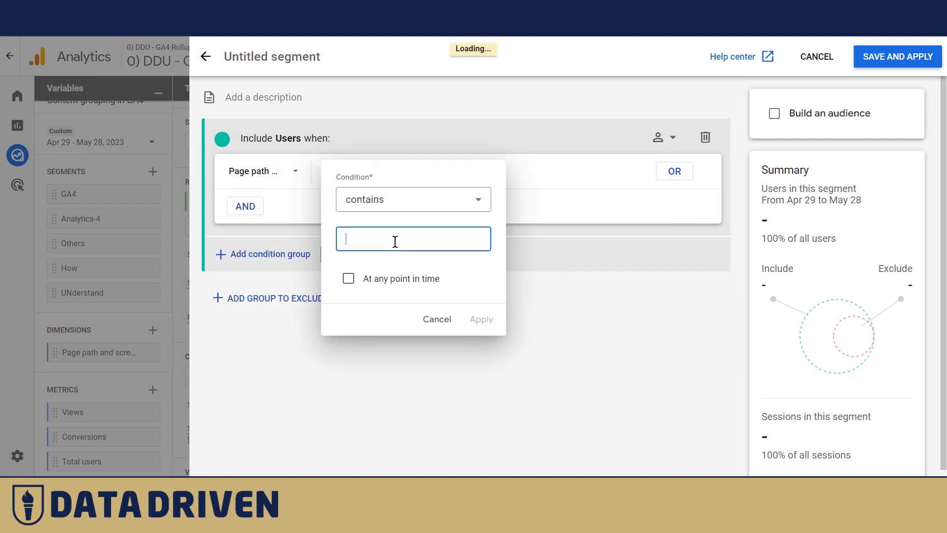
{"action": "type", "text": "ppc"}
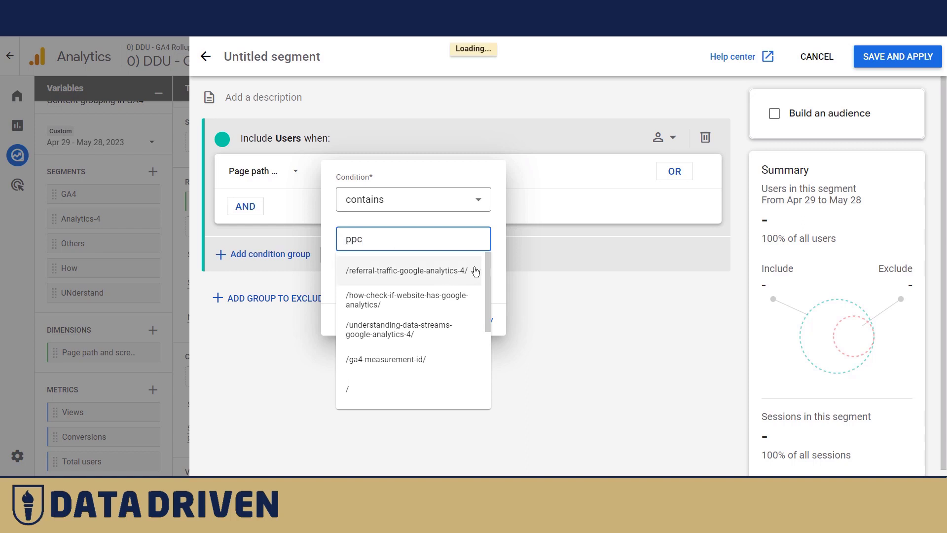
{"action": "left_click", "coordinate": [503, 270]}
{"action": "left_click", "coordinate": [481, 319]}
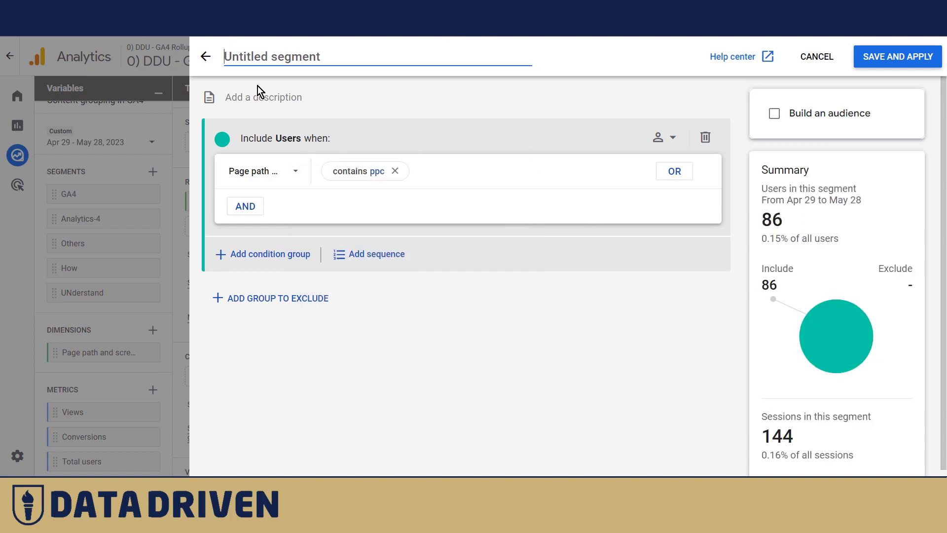
{"action": "type", "text": "PPC"}
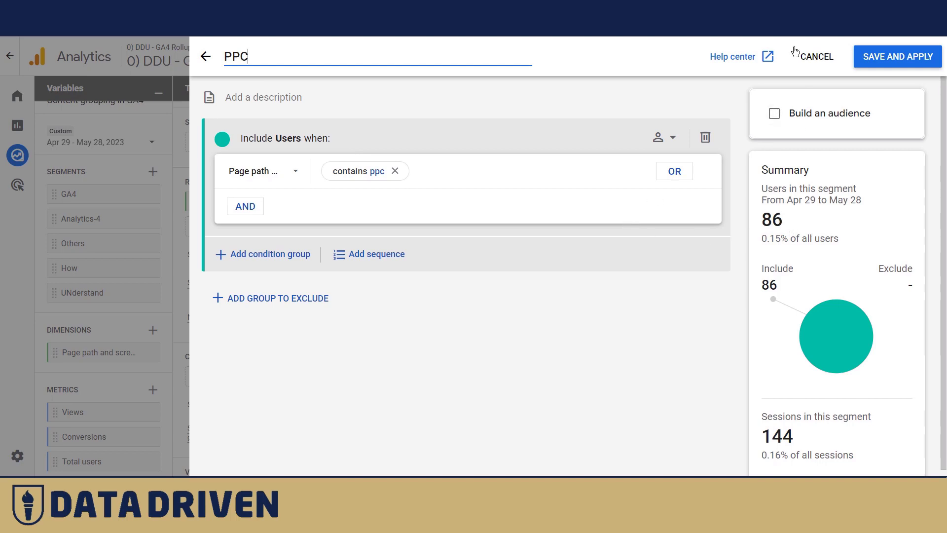
{"action": "left_click", "coordinate": [816, 57]}
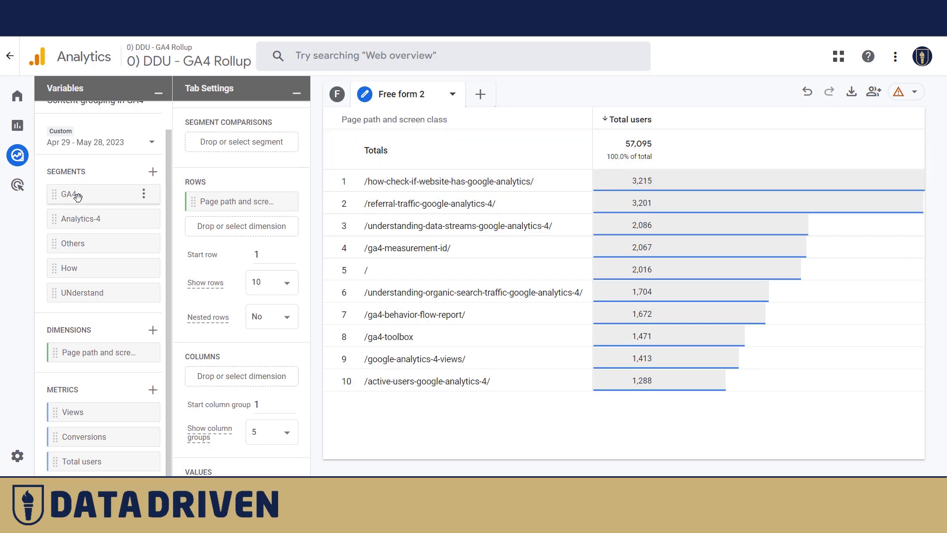
{"action": "left_click", "coordinate": [152, 172]}
{"action": "left_click", "coordinate": [670, 169]}
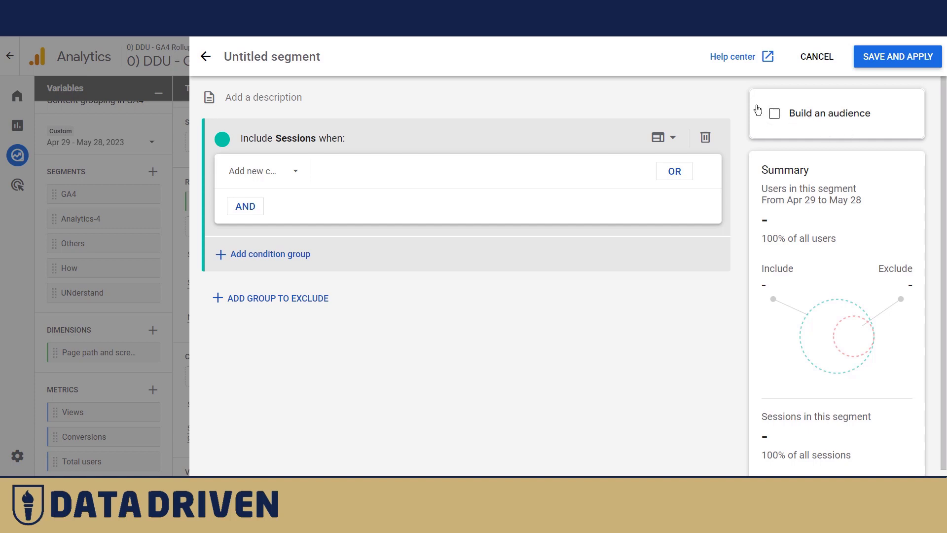
{"action": "left_click", "coordinate": [206, 58]}
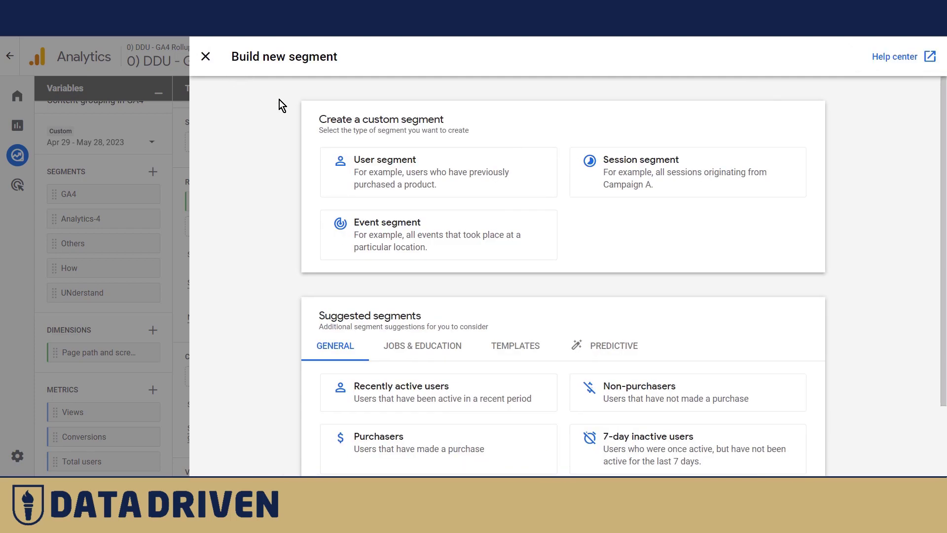
{"action": "left_click", "coordinate": [204, 58]}
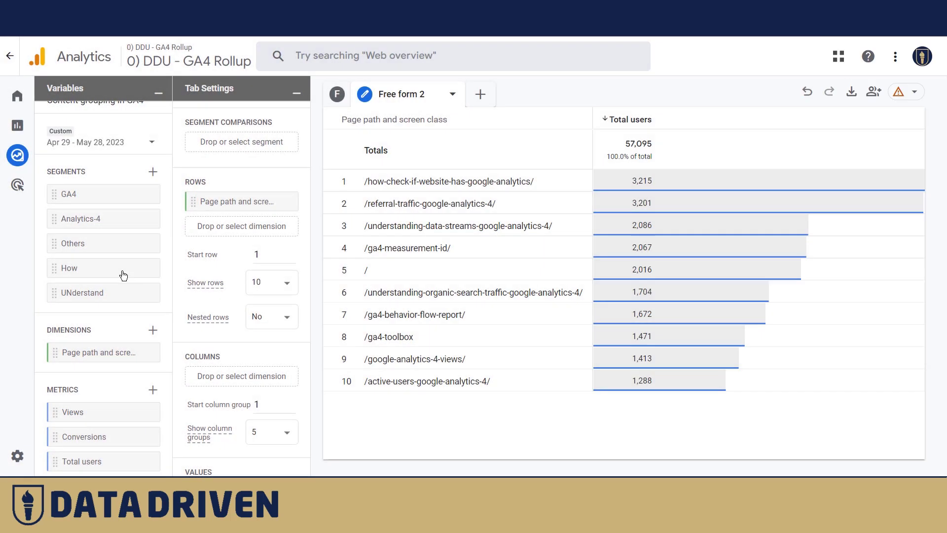
- Compare the GA4, Analytics-4 and UNderstand segments in the table and add Conversions as a second value
{"action": "double_click", "coordinate": [59, 196]}
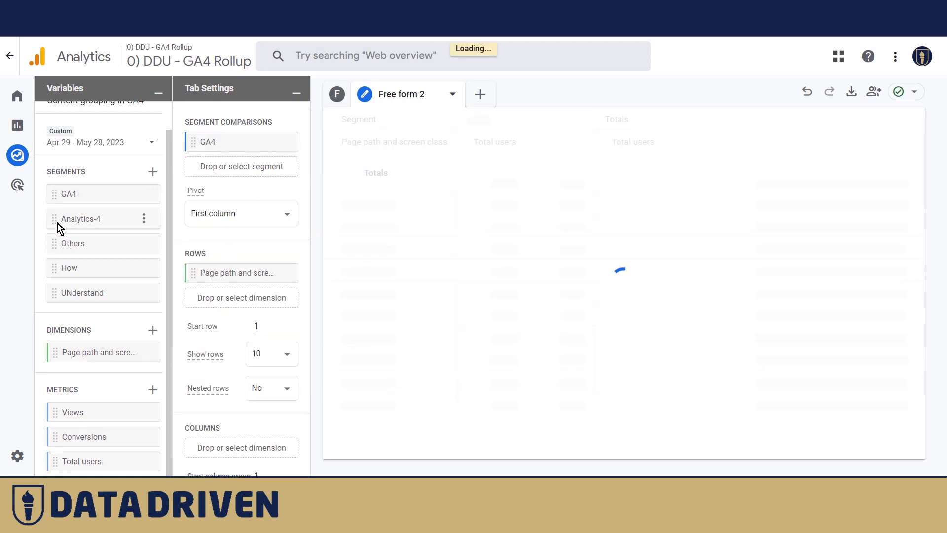
{"action": "double_click", "coordinate": [57, 223]}
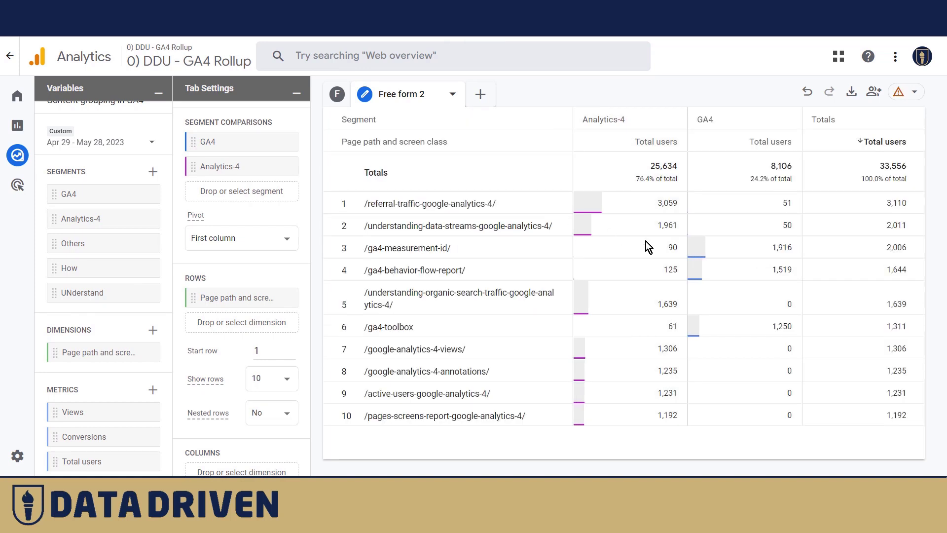
{"action": "double_click", "coordinate": [71, 436]}
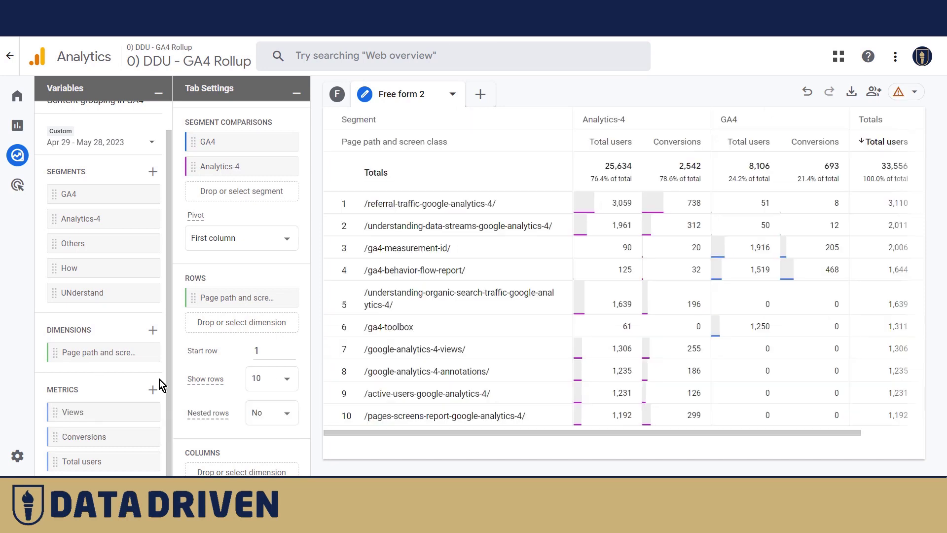
{"action": "double_click", "coordinate": [58, 293]}
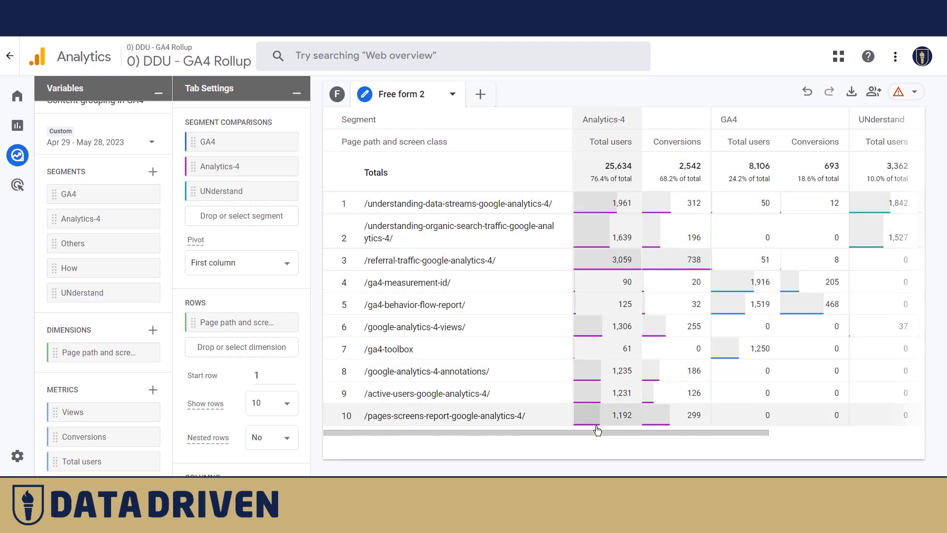
{"action": "left_click_drag", "start_coordinate": [597, 432], "coordinate": [730, 433]}
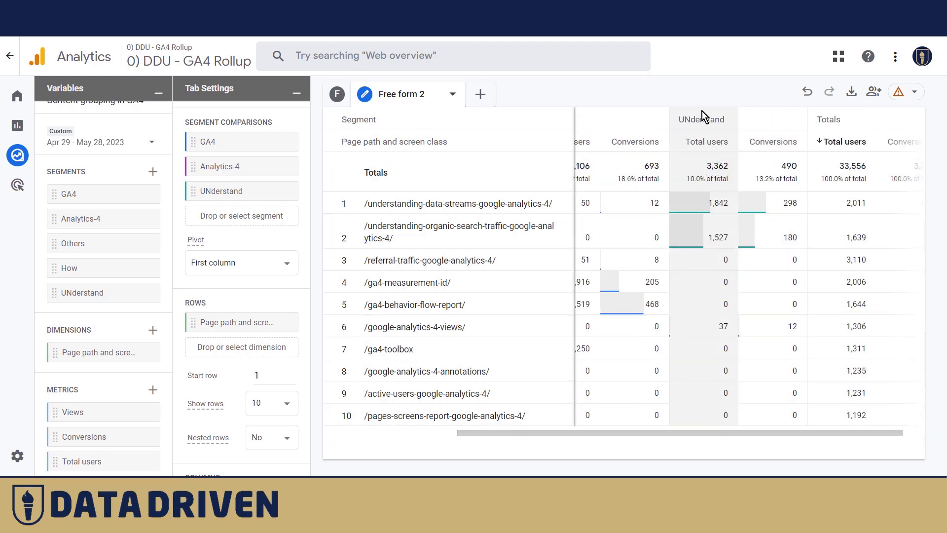
{"action": "double_click", "coordinate": [792, 168]}
{"action": "left_click_drag", "start_coordinate": [668, 440], "coordinate": [527, 441]}
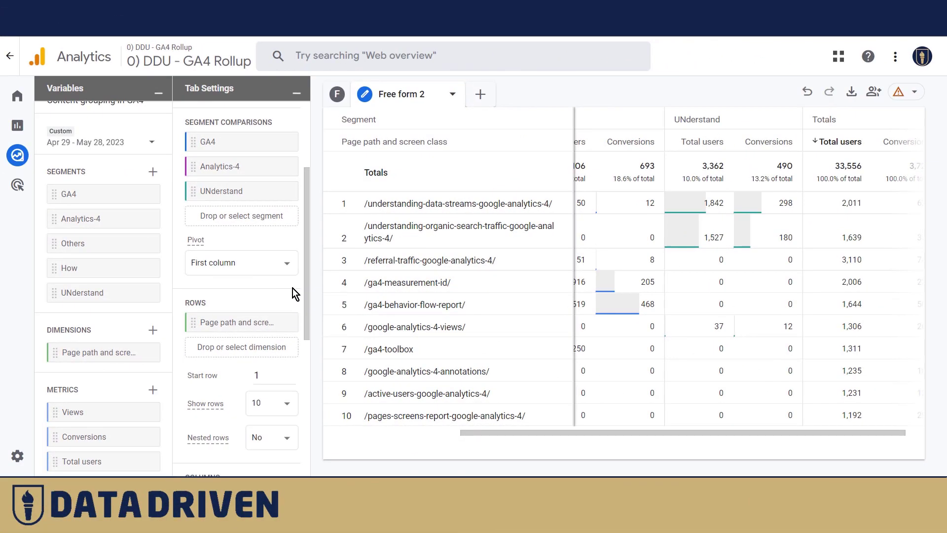
- Set the segment comparison's Pivot to First row and remove Page path and screen class from the rows
{"action": "scroll", "coordinate": [271, 217], "scroll_direction": "up", "scroll_amount": 3}
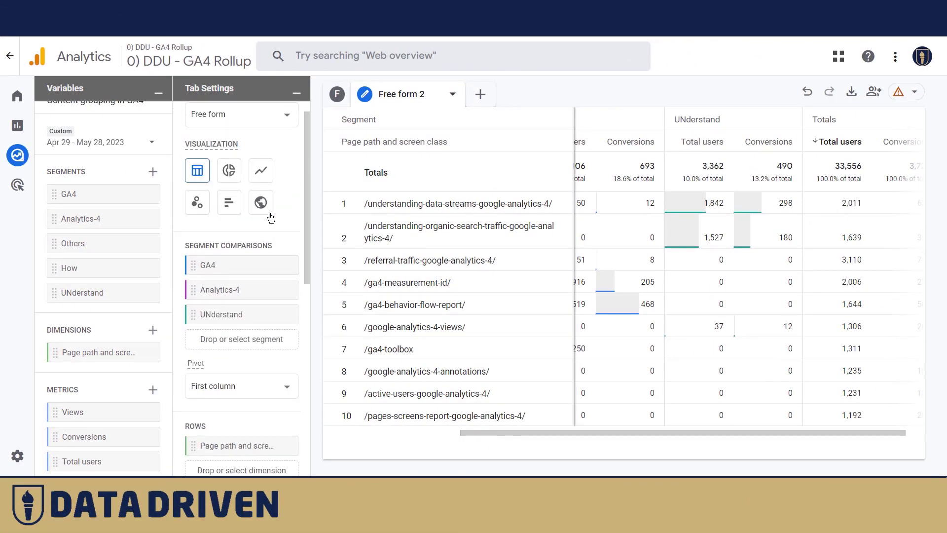
{"action": "scroll", "coordinate": [271, 217], "scroll_direction": "down", "scroll_amount": 4}
{"action": "left_click", "coordinate": [287, 203]}
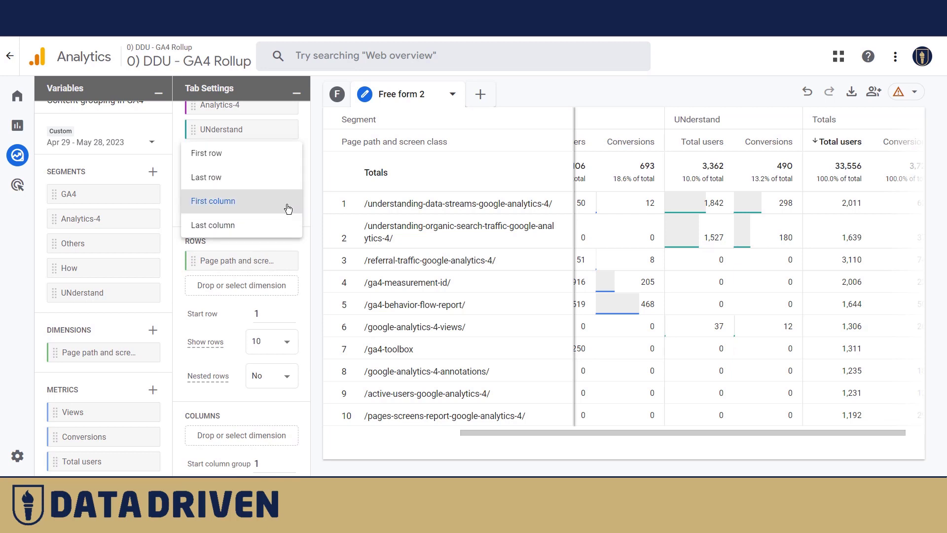
{"action": "left_click", "coordinate": [371, 113]}
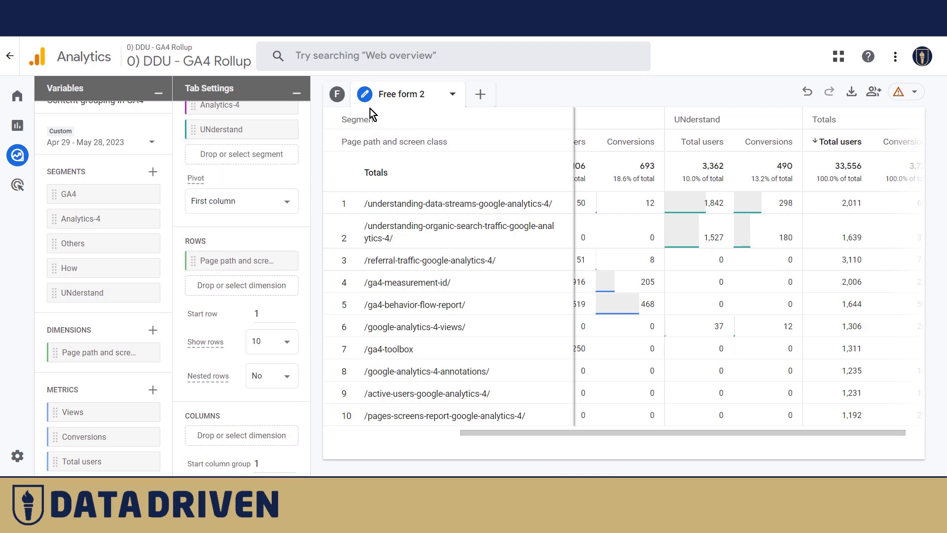
{"action": "left_click", "coordinate": [278, 206]}
{"action": "left_click", "coordinate": [225, 155]}
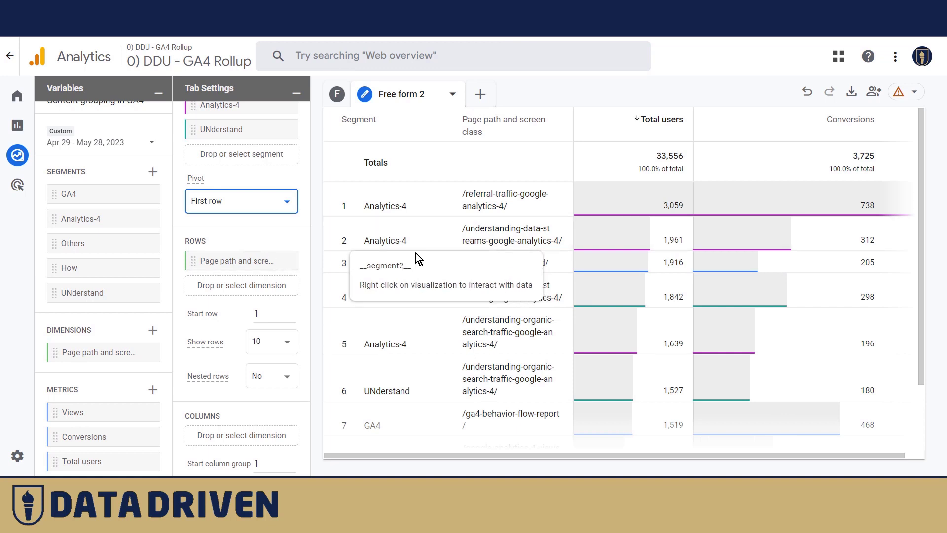
{"action": "left_click", "coordinate": [283, 261]}
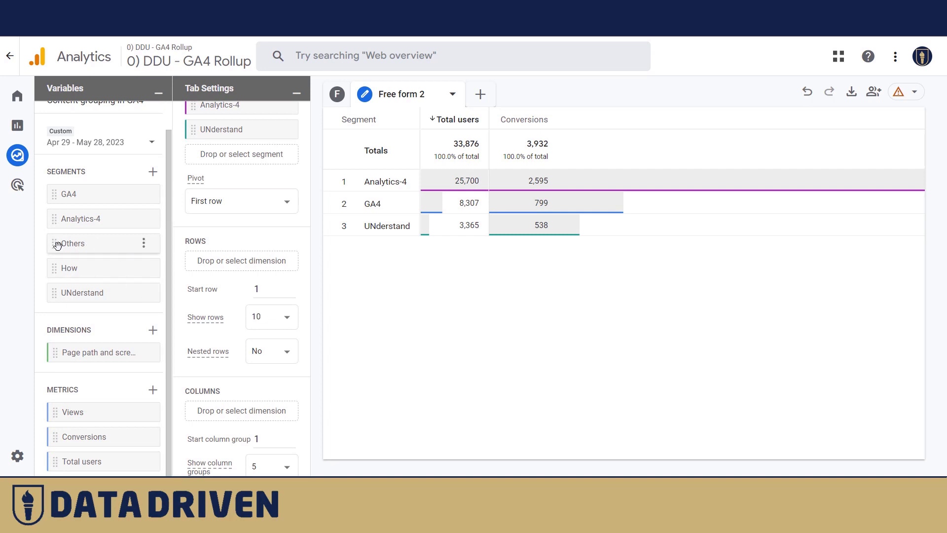
- Add the Others segment to the comparison and try to add the How segment as well
{"action": "left_click_drag", "start_coordinate": [57, 245], "coordinate": [242, 154]}
{"action": "scroll", "coordinate": [290, 280], "scroll_direction": "up", "scroll_amount": 1}
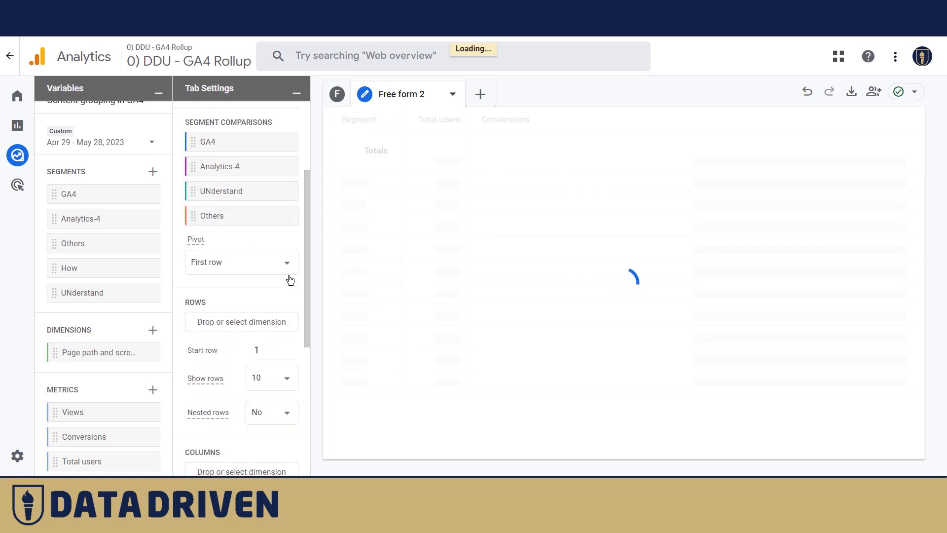
{"action": "double_click", "coordinate": [67, 266]}
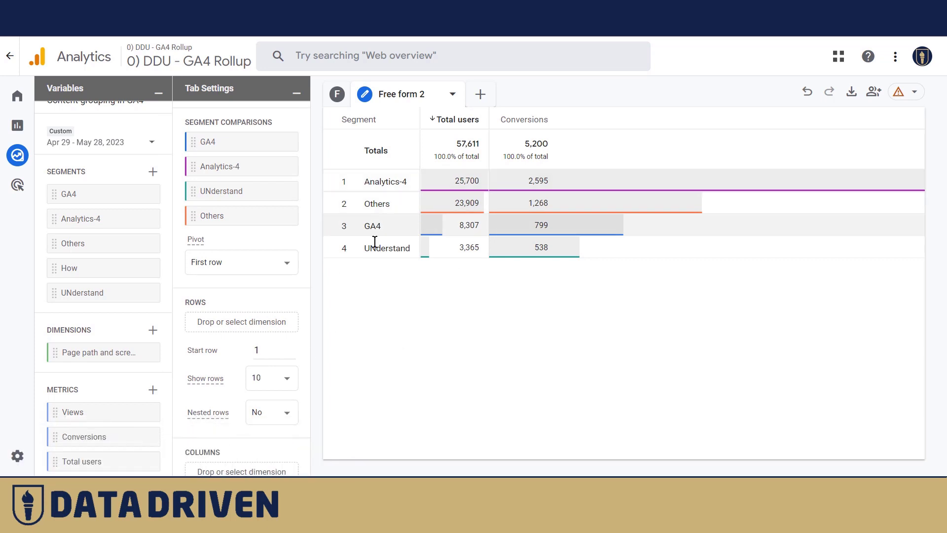
- Duplicate the Free form 2 tab and replace the UNderstand segment with How in the copy's segment comparison
{"action": "left_click", "coordinate": [451, 95]}
{"action": "left_click", "coordinate": [476, 143]}
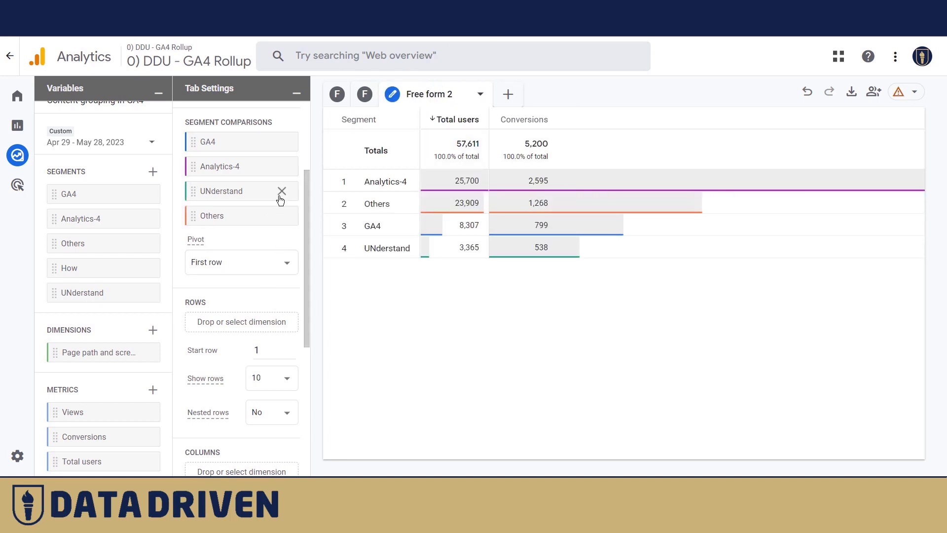
{"action": "left_click", "coordinate": [281, 192]}
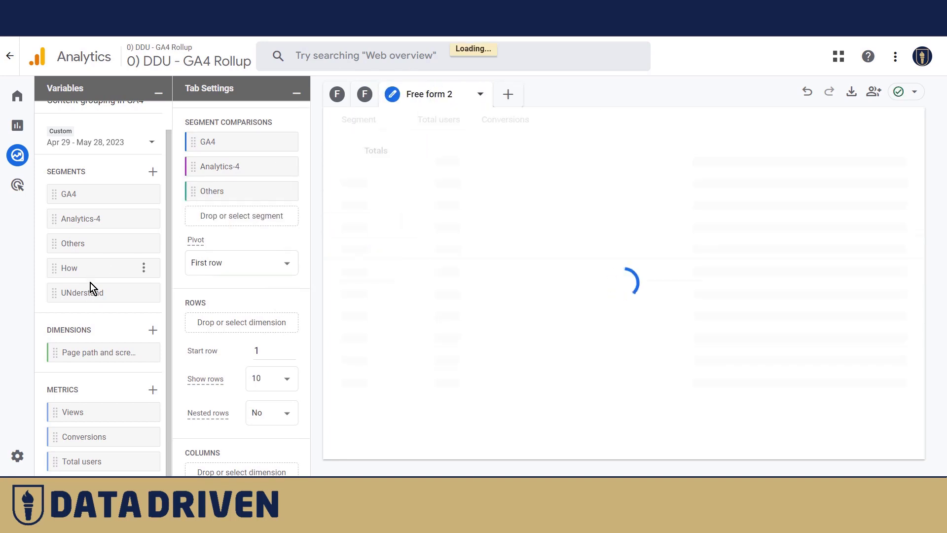
{"action": "double_click", "coordinate": [67, 268]}
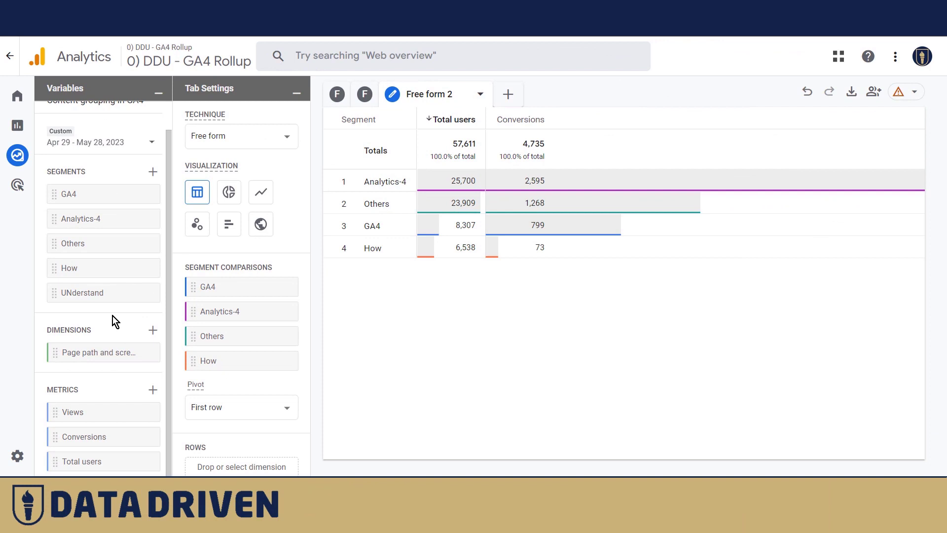
- Edit the UNderstand segment to build an audience from it, and save and publish it
{"action": "left_click", "coordinate": [144, 295]}
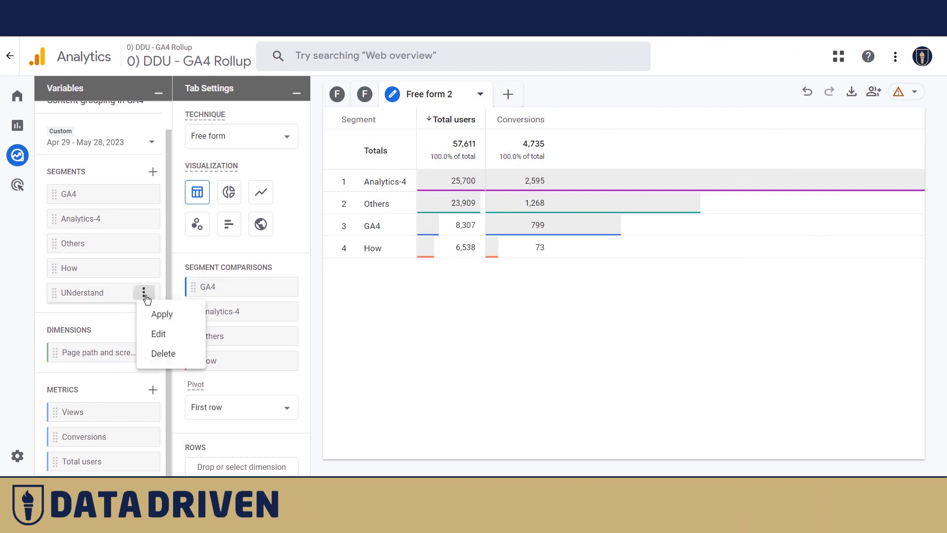
{"action": "left_click", "coordinate": [160, 335]}
{"action": "left_click", "coordinate": [586, 297]}
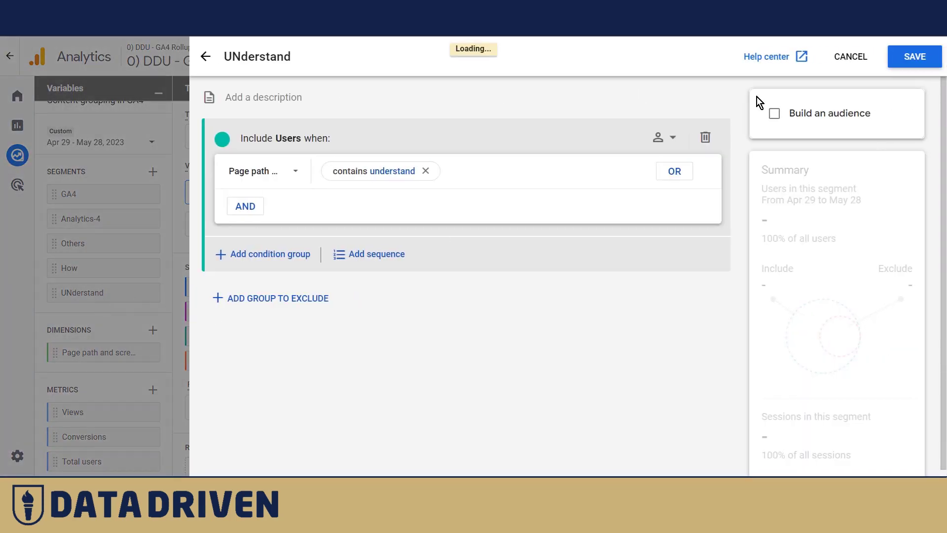
{"action": "left_click", "coordinate": [774, 114]}
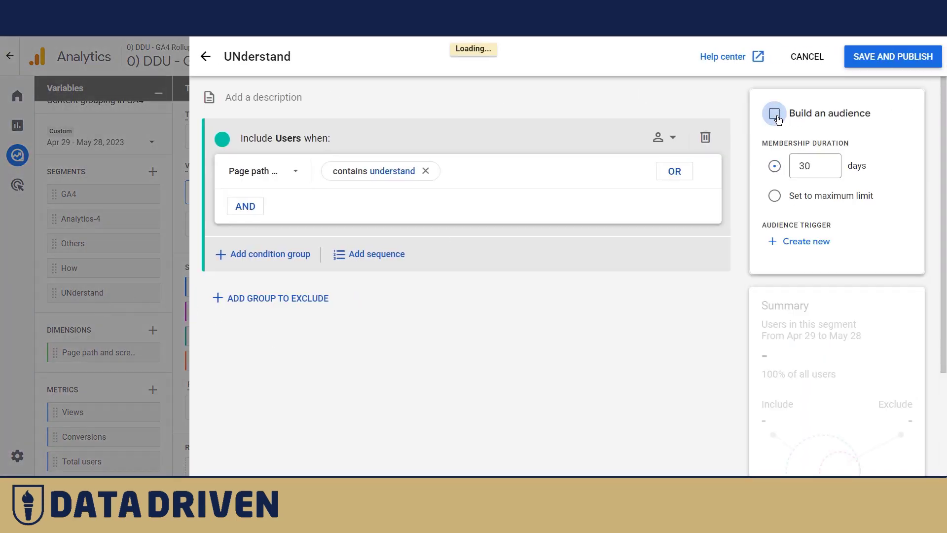
{"action": "left_click", "coordinate": [890, 57]}
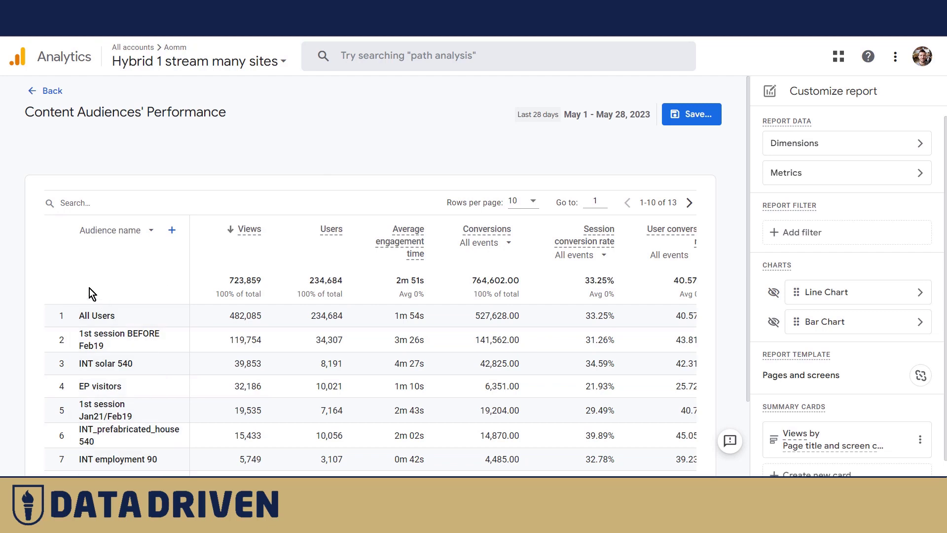
- Examine the primary dimensions of the Content Audiences' Performance report and the audience names in its table
{"action": "left_click", "coordinate": [840, 145]}
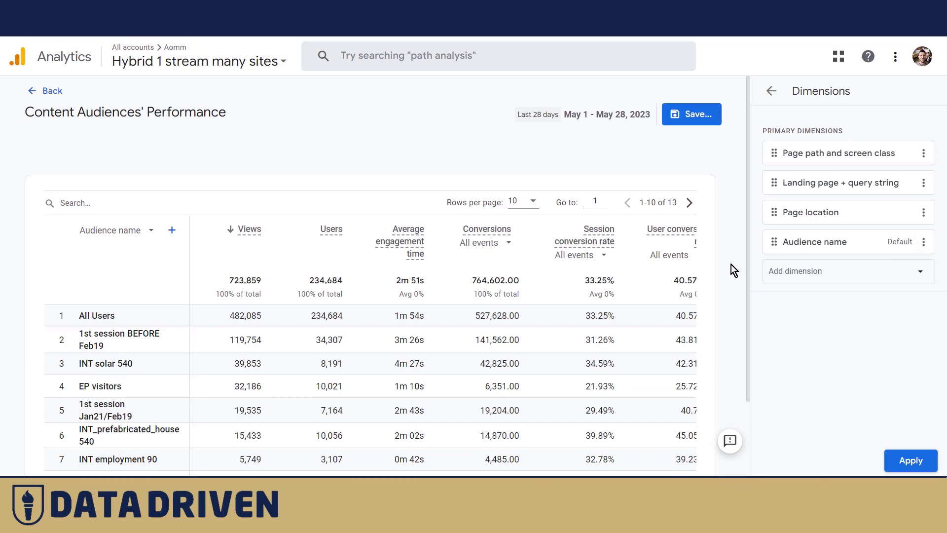
{"action": "scroll", "coordinate": [94, 249], "scroll_direction": "down", "scroll_amount": 1}
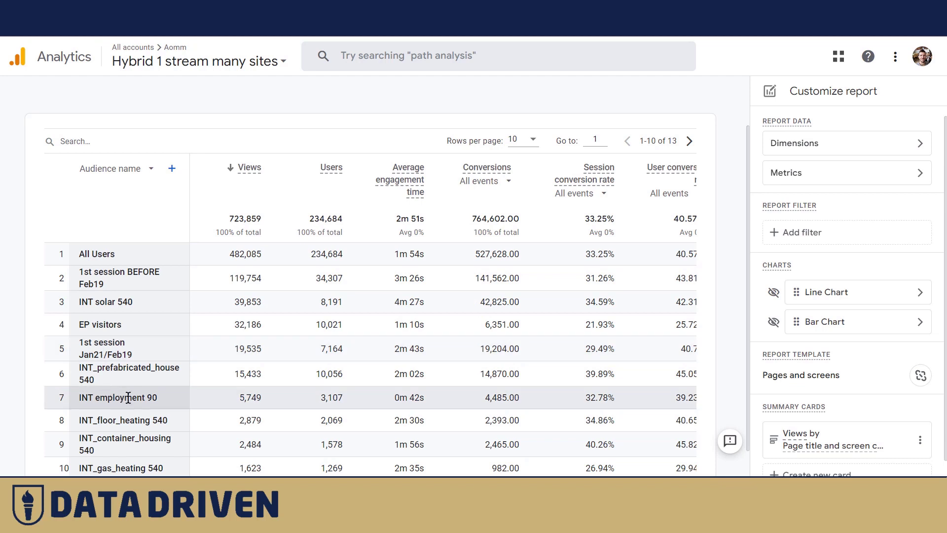
{"action": "left_click_drag", "start_coordinate": [79, 340], "coordinate": [130, 356]}
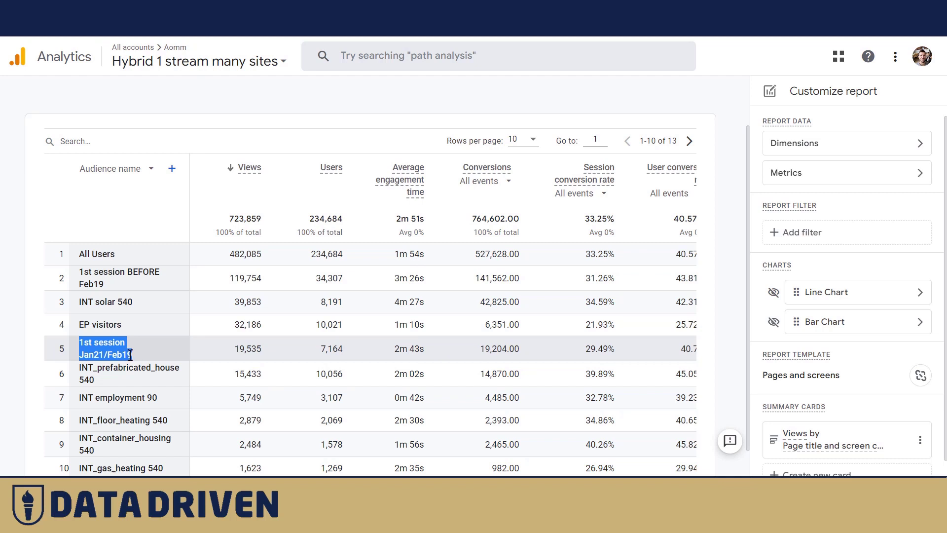
{"action": "left_click_drag", "start_coordinate": [130, 357], "coordinate": [133, 356]}
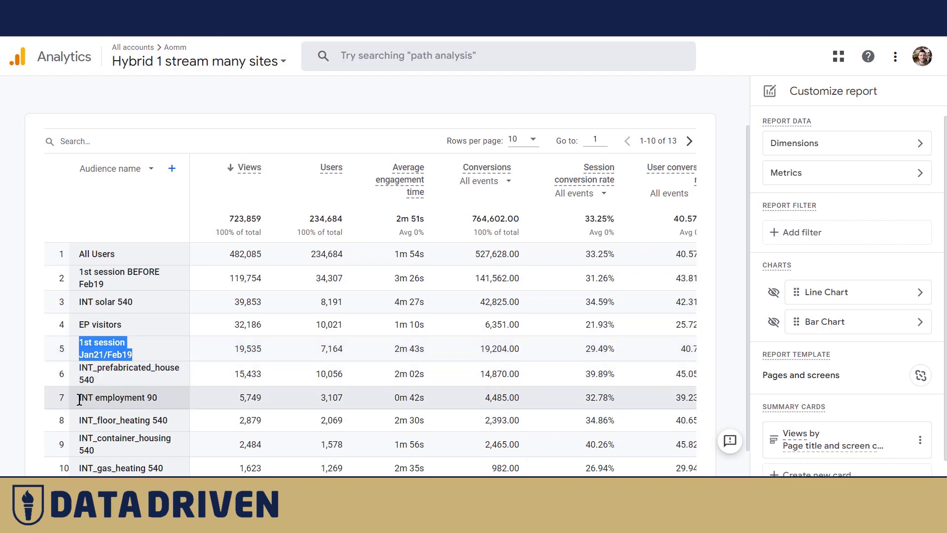
{"action": "left_click_drag", "start_coordinate": [79, 399], "coordinate": [145, 399]}
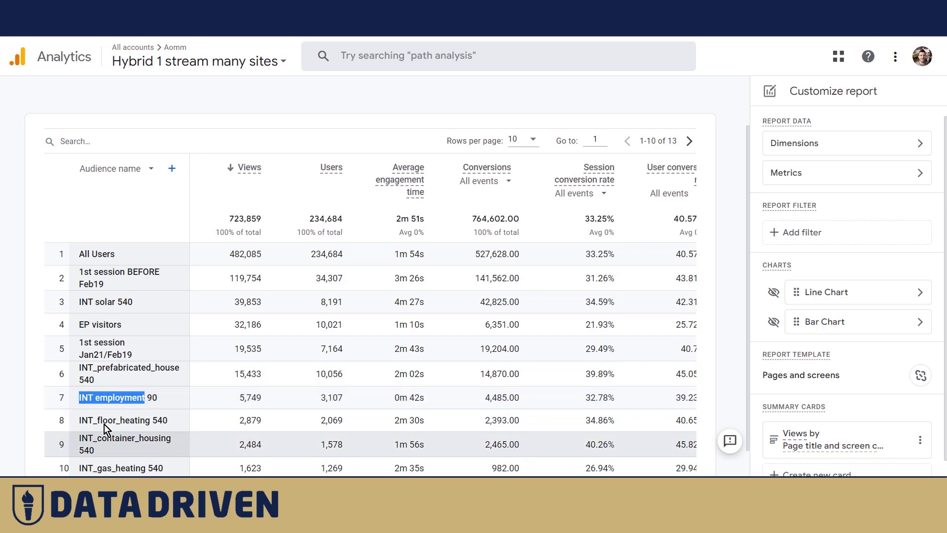
{"action": "left_click_drag", "start_coordinate": [81, 301], "coordinate": [122, 316]}
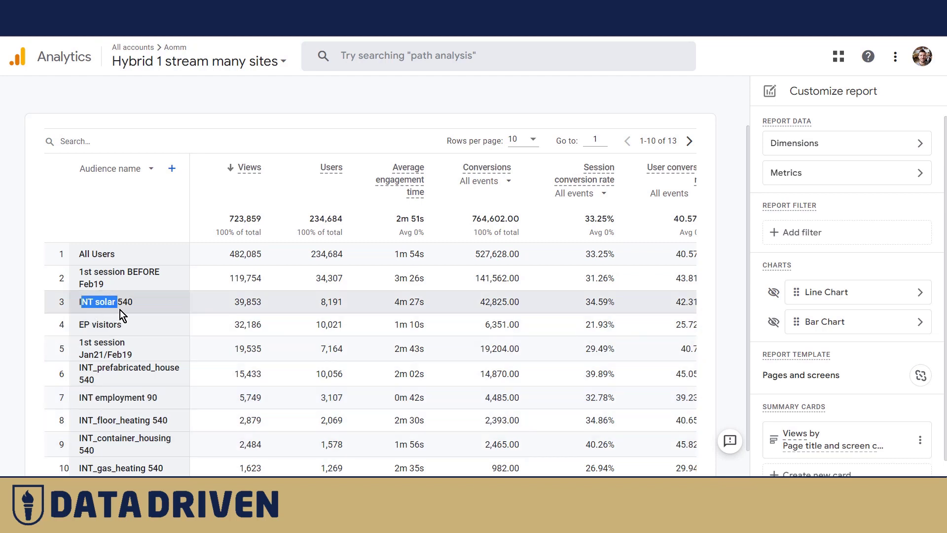
{"action": "left_click_drag", "start_coordinate": [97, 421], "coordinate": [156, 422]}
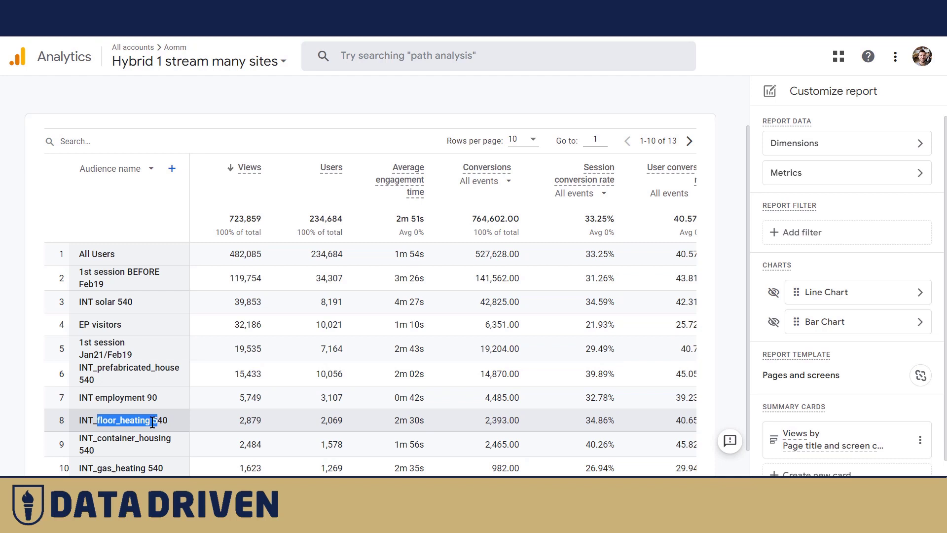
{"action": "left_click", "coordinate": [151, 422]}
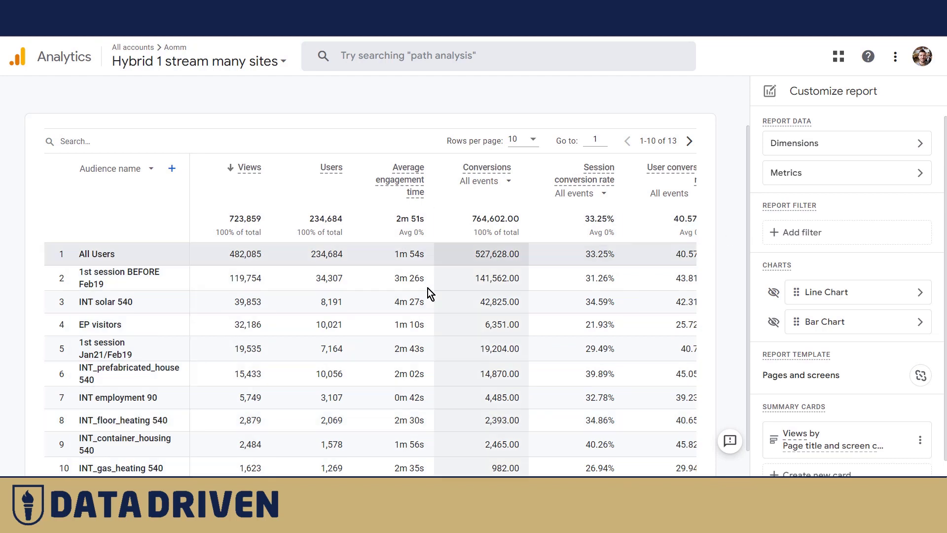
- Search the audience table for "int" and compare the engagement time, conversions and conversion rates of the matching audiences
{"action": "left_click", "coordinate": [90, 141]}
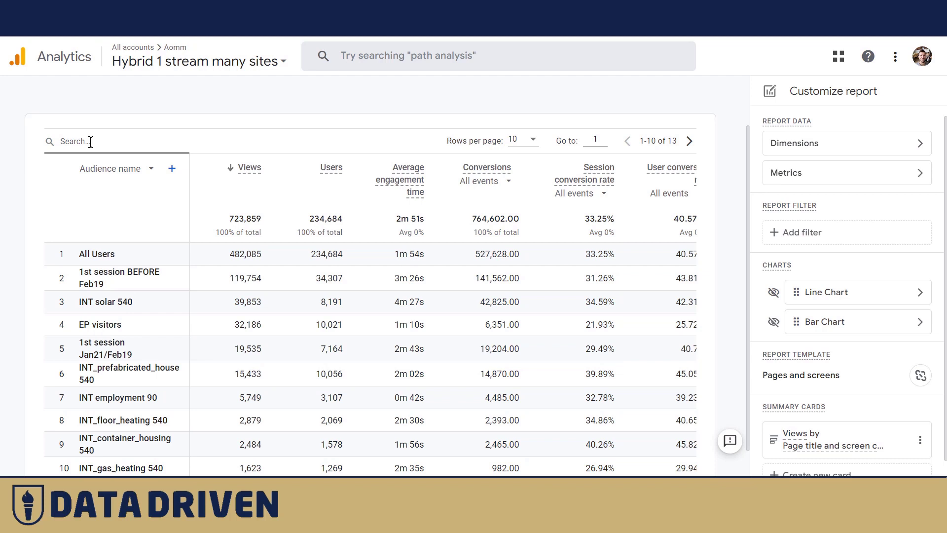
{"action": "left_click", "coordinate": [90, 142]}
{"action": "type", "text": "int"}
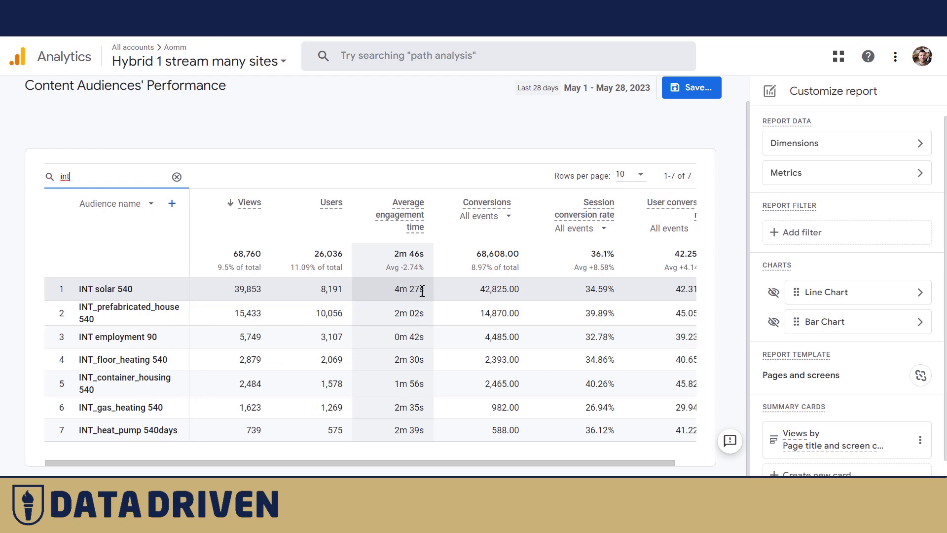
{"action": "type", "text": "a"}
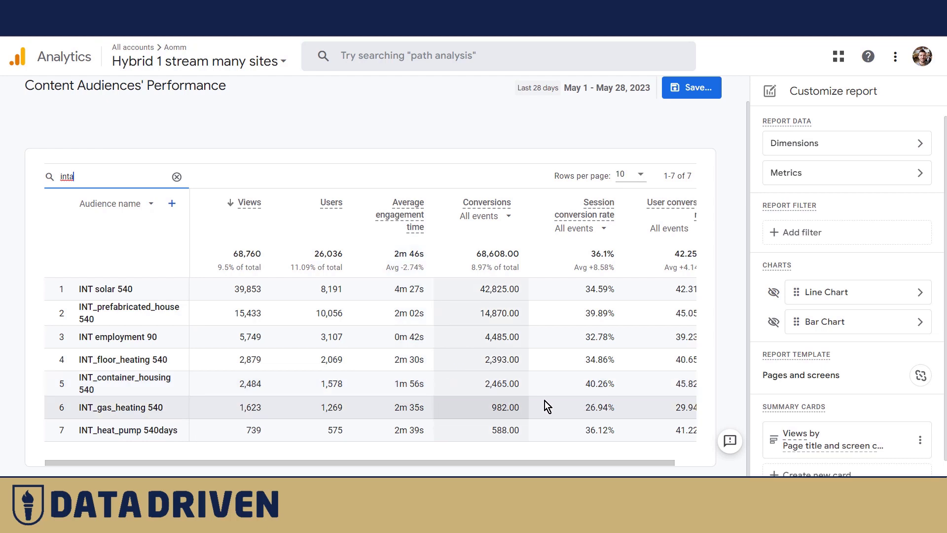
{"action": "left_click_drag", "start_coordinate": [587, 384], "coordinate": [612, 384]}
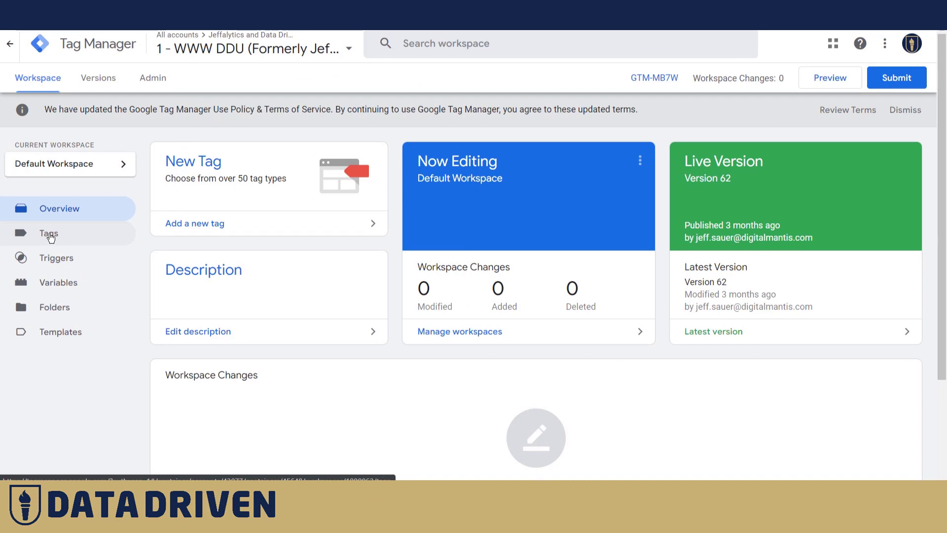
- Start a new user-defined variable in the default workspace and set its variable type to RegEx Table
{"action": "left_click", "coordinate": [64, 281]}
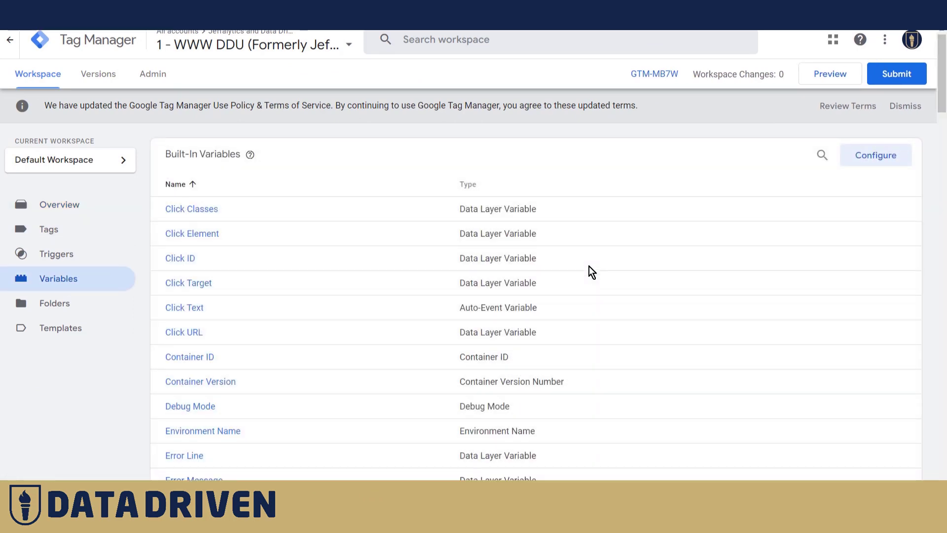
{"action": "scroll", "coordinate": [590, 271], "scroll_direction": "down", "scroll_amount": 10}
{"action": "scroll", "coordinate": [590, 271], "scroll_direction": "down", "scroll_amount": 18}
{"action": "scroll", "coordinate": [587, 273], "scroll_direction": "up", "scroll_amount": 10}
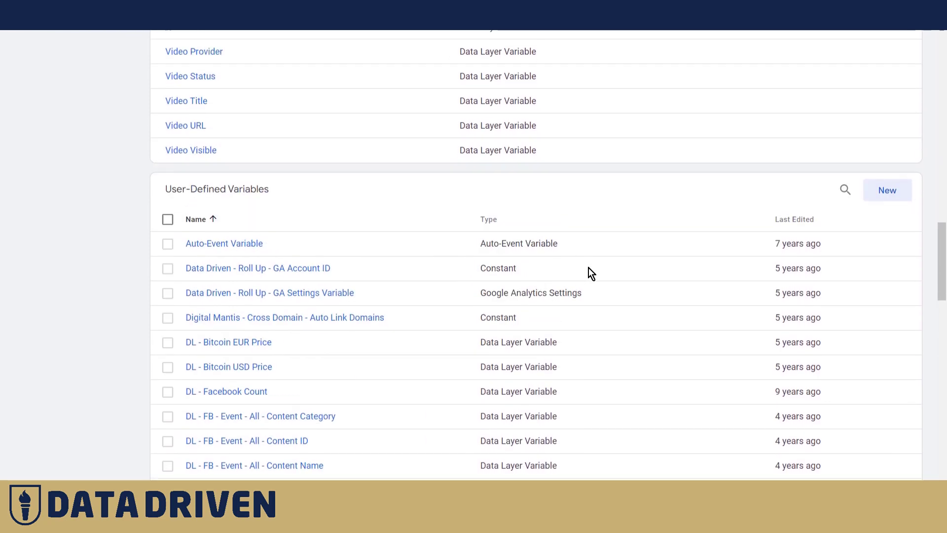
{"action": "left_click", "coordinate": [894, 263]}
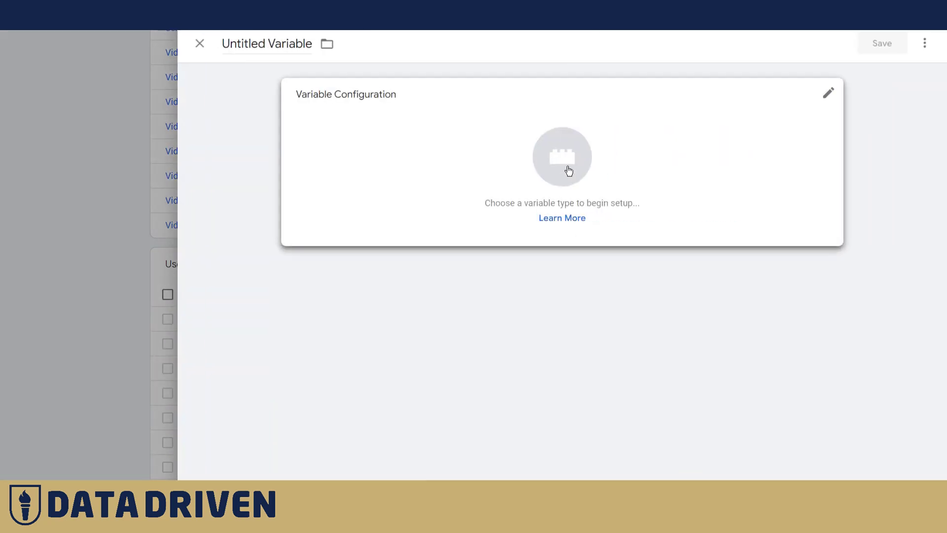
{"action": "left_click", "coordinate": [564, 170]}
{"action": "scroll", "coordinate": [738, 260], "scroll_direction": "down", "scroll_amount": 12}
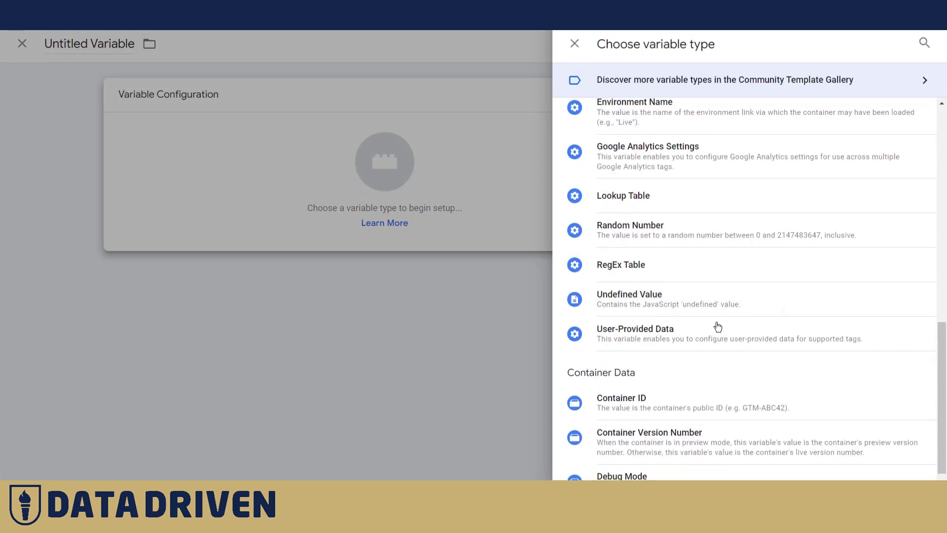
{"action": "left_click", "coordinate": [636, 263]}
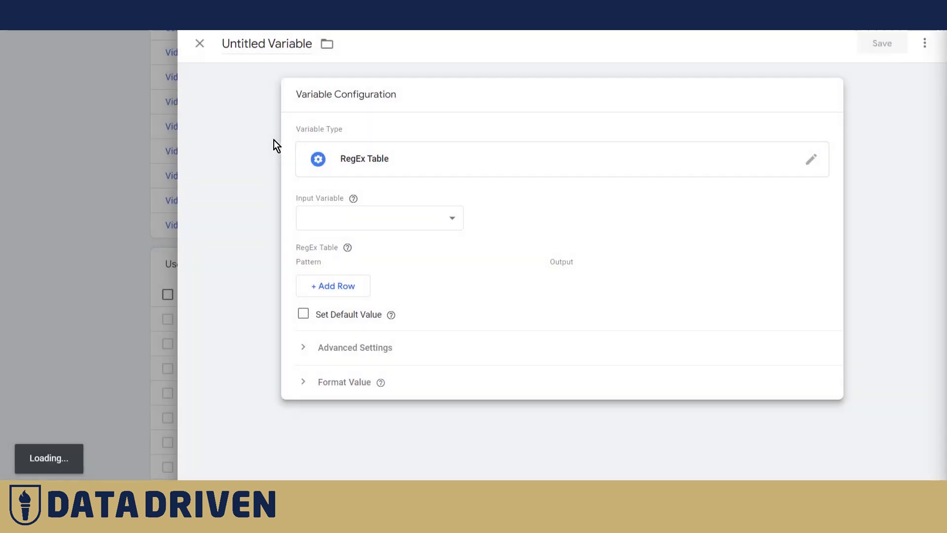
- Rename the untitled RegEx Table variable as Content Grouping
{"action": "left_click", "coordinate": [311, 44]}
{"action": "key", "text": "BackSpace"}
{"action": "key", "text": "BackSpace"}
{"action": "key", "text": "BackSpace"}
{"action": "key", "text": "BackSpace"}
{"action": "key", "text": "BackSpace"}
{"action": "key", "text": "BackSpace"}
{"action": "key", "text": "BackSpace"}
{"action": "key", "text": "BackSpace"}
{"action": "key", "text": "BackSpace"}
{"action": "key", "text": "BackSpace"}
{"action": "key", "text": "BackSpace"}
{"action": "key", "text": "BackSpace"}
{"action": "key", "text": "BackSpace"}
{"action": "key", "text": "BackSpace"}
{"action": "key", "text": "BackSpace"}
{"action": "key", "text": "BackSpace"}
{"action": "key", "text": "BackSpace"}
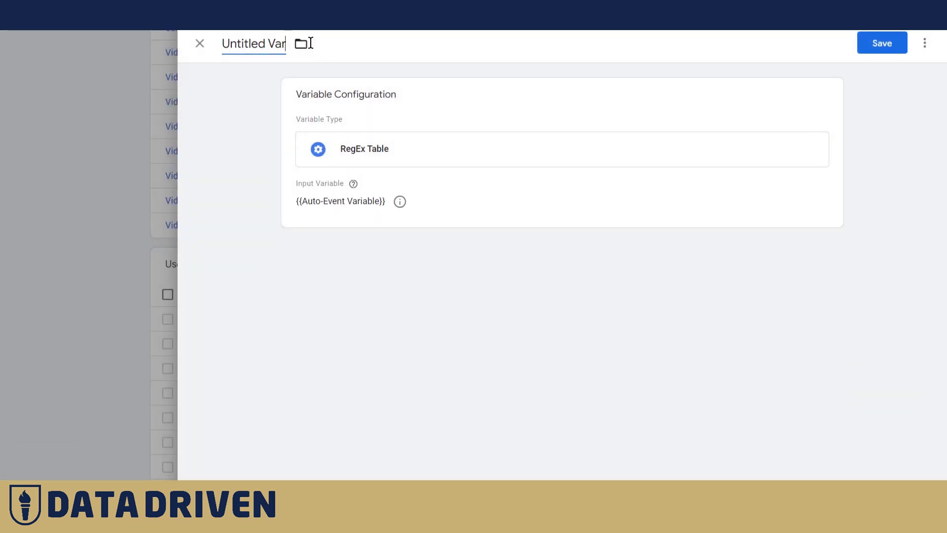
{"action": "type", "text": "Con"}
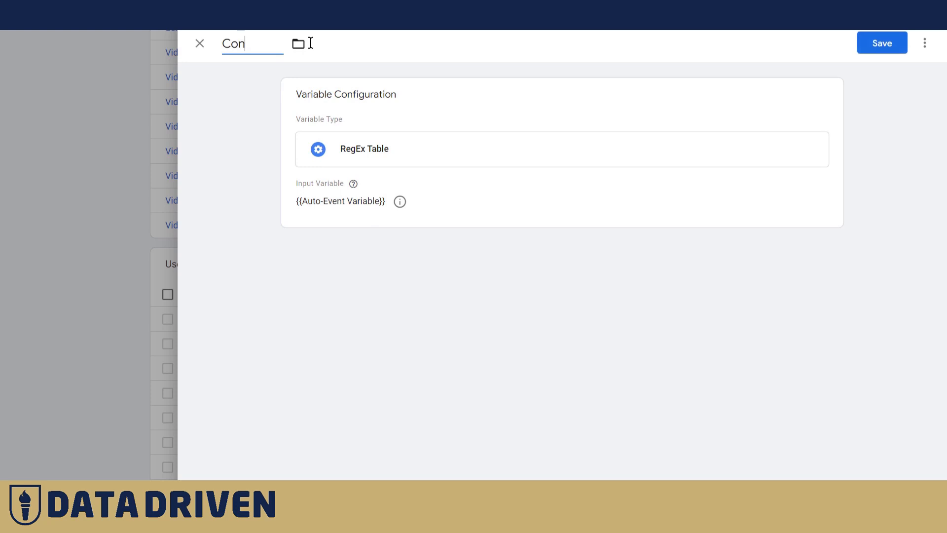
{"action": "type", "text": "tent Grouping"}
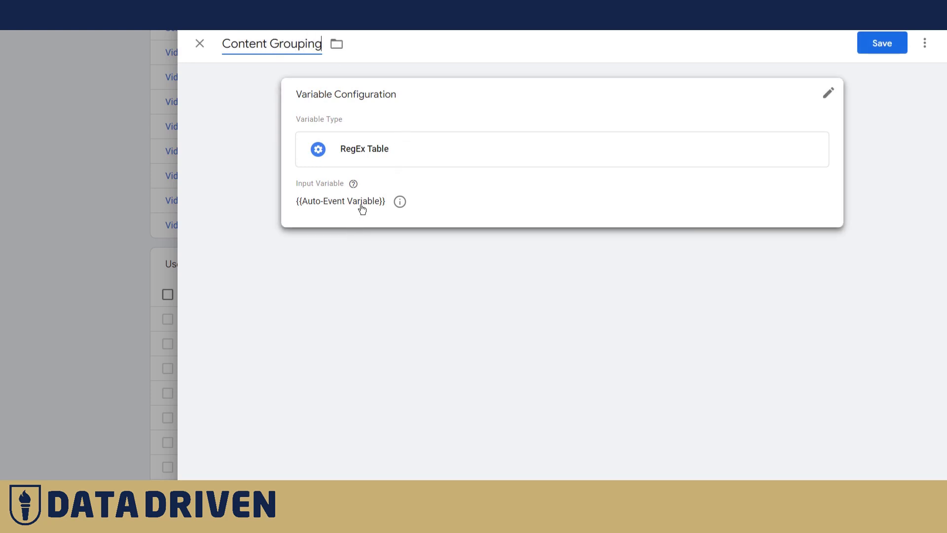
- Set the Content Grouping variable's input variable to {{Page Path}}
{"action": "left_click", "coordinate": [828, 93]}
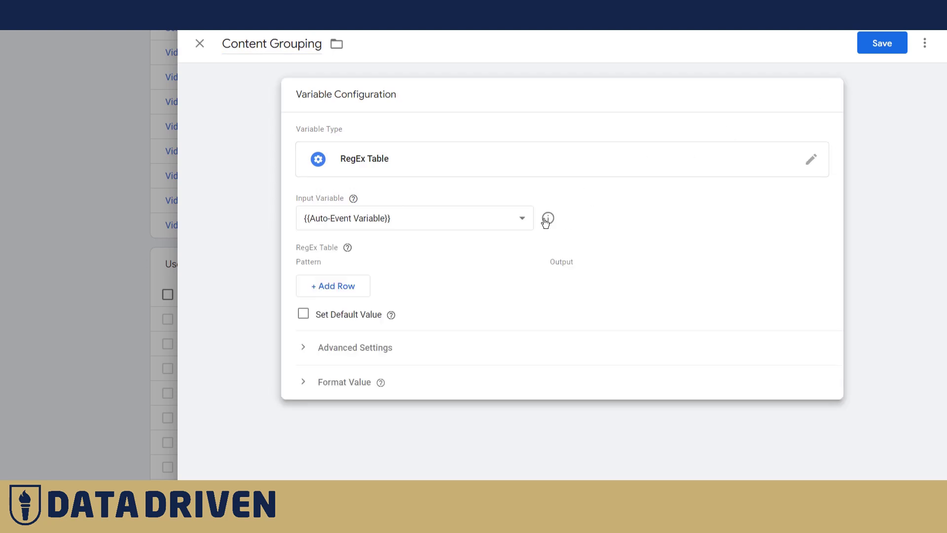
{"action": "left_click", "coordinate": [515, 219]}
{"action": "scroll", "coordinate": [417, 361], "scroll_direction": "down", "scroll_amount": 15}
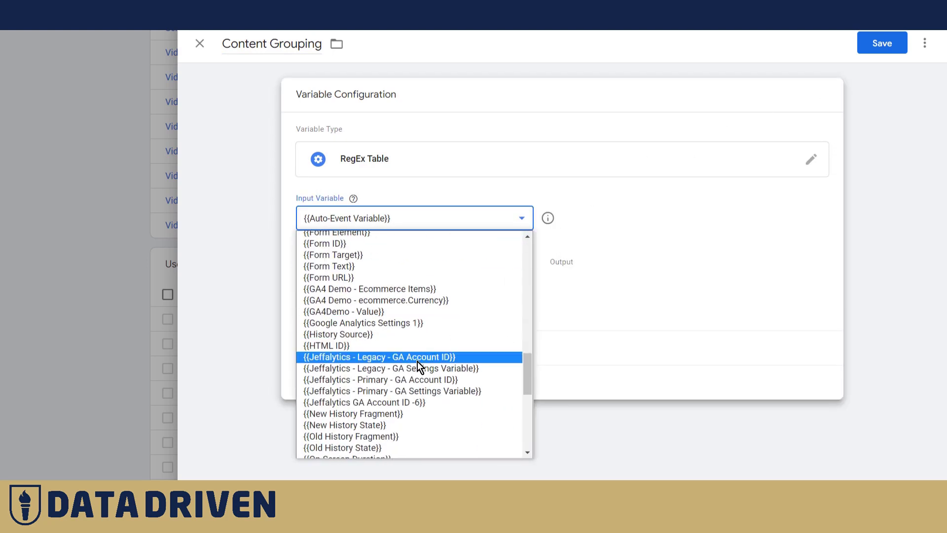
{"action": "scroll", "coordinate": [390, 378], "scroll_direction": "up", "scroll_amount": 3}
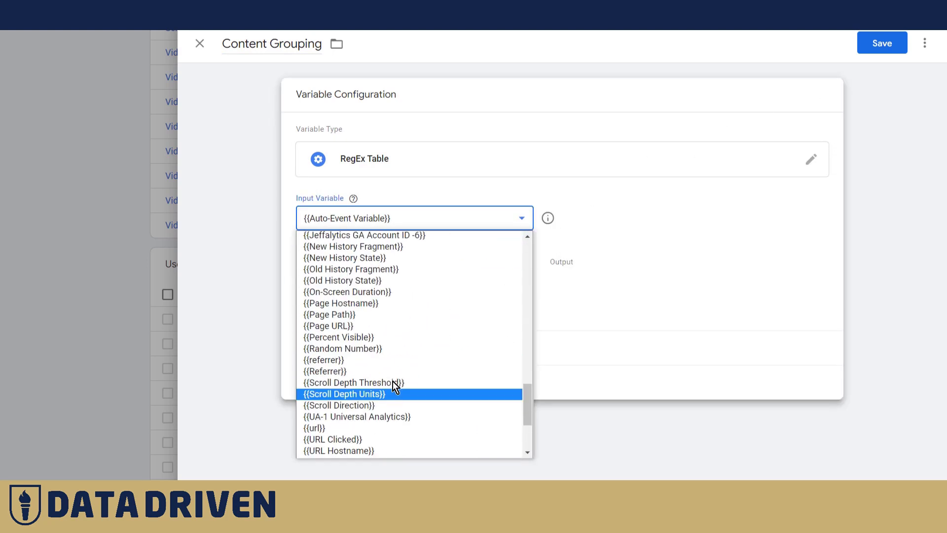
{"action": "left_click", "coordinate": [342, 318]}
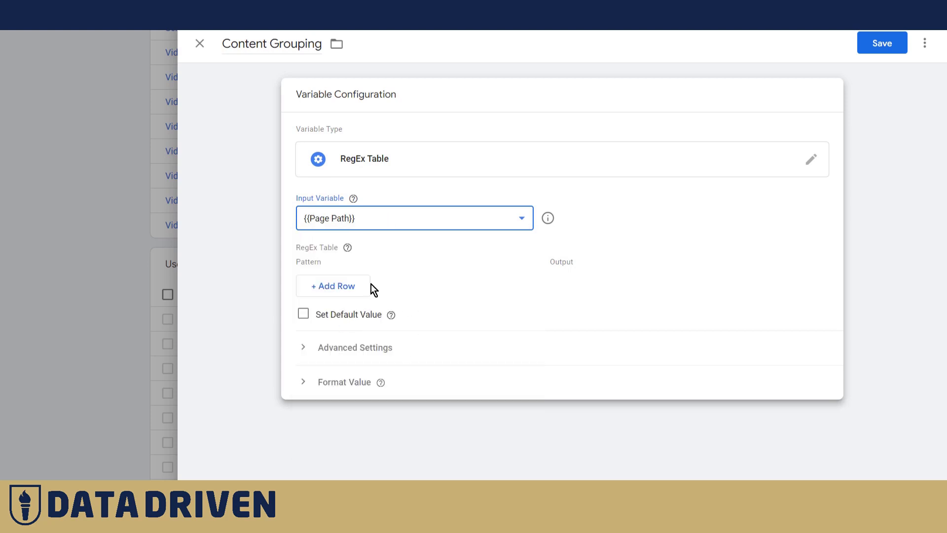
- Add a RegEx Table row that maps the pattern analytics-4 to the output Analytics 4
{"action": "left_click", "coordinate": [347, 285]}
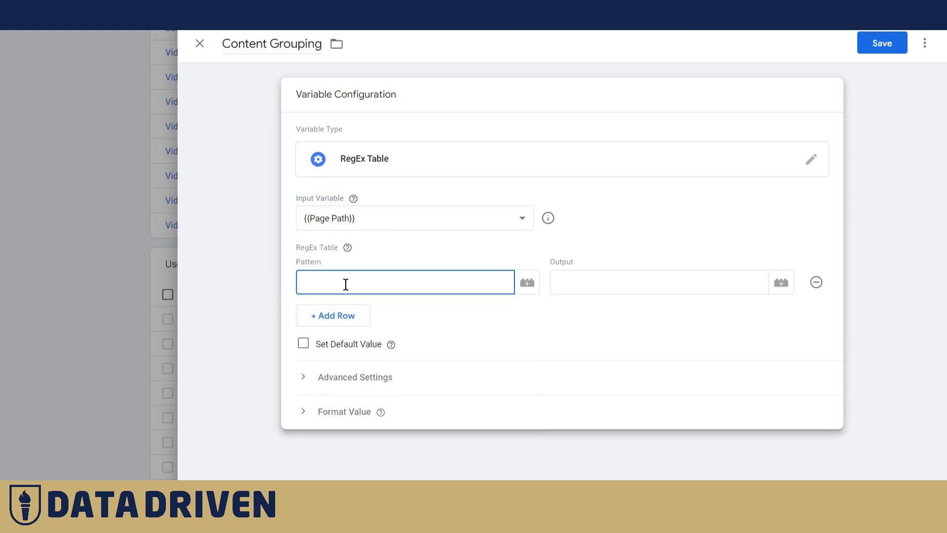
{"action": "type", "text": "analytics-4"}
{"action": "left_click", "coordinate": [591, 286]}
{"action": "type", "text": "An"}
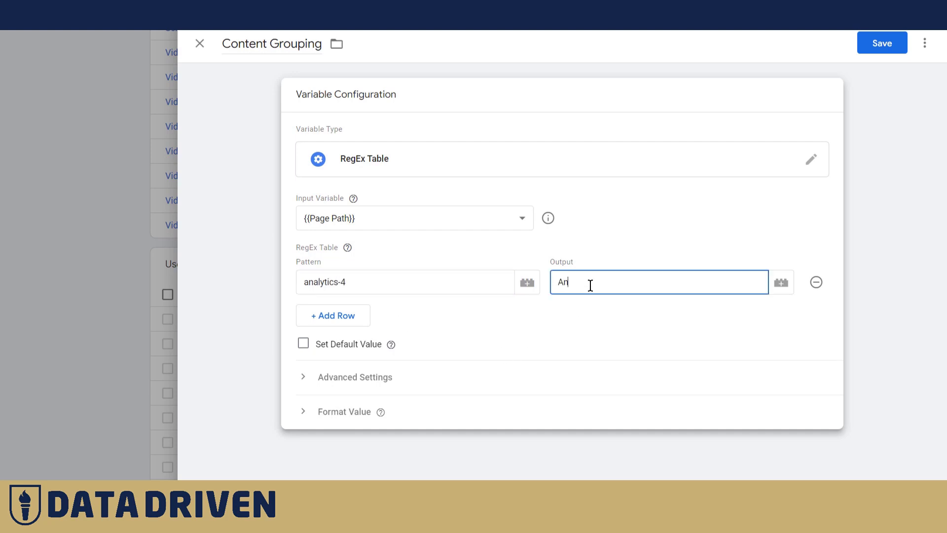
{"action": "type", "text": "alytics 4"}
- Add a second RegEx Table row that maps the pattern ga4 to the output GA4
{"action": "left_click", "coordinate": [339, 315]}
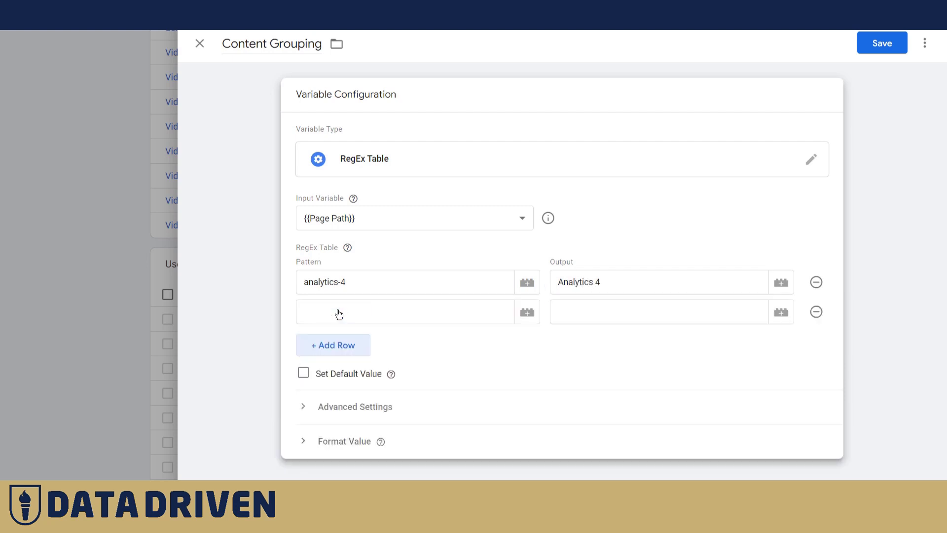
{"action": "left_click", "coordinate": [338, 310]}
{"action": "type", "text": "ga4"}
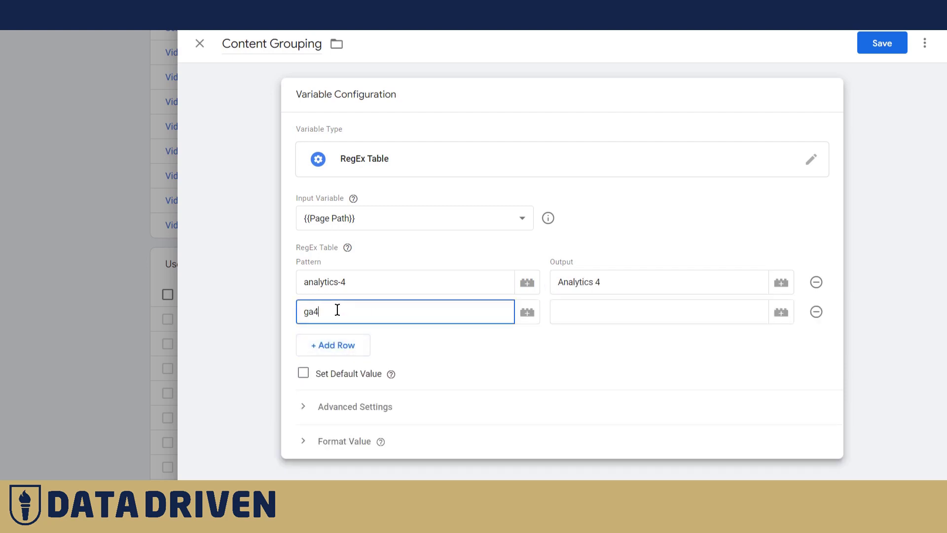
{"action": "left_click", "coordinate": [571, 322]}
{"action": "type", "text": "GA"}
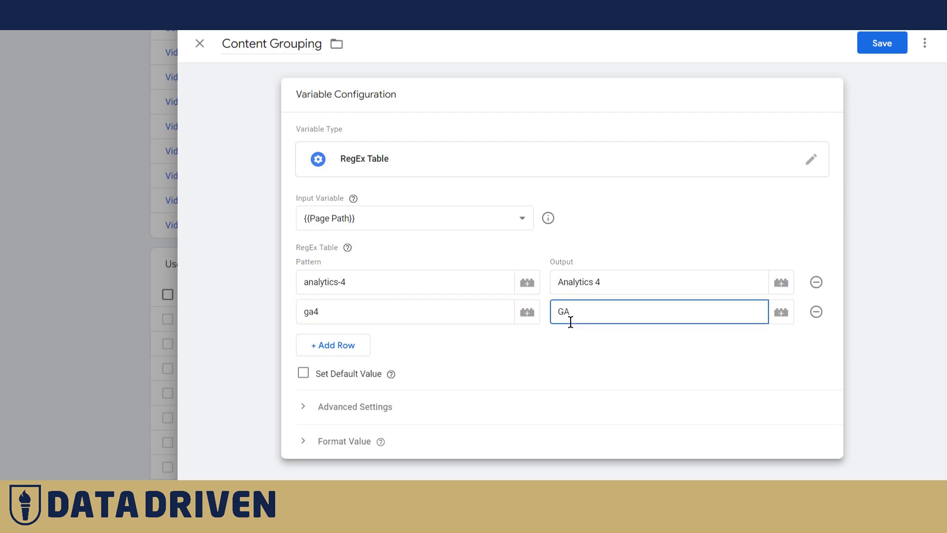
{"action": "type", "text": "4"}
- Add a third RegEx Table row mapping understand to Understand, and set the table's default value to Other
{"action": "left_click", "coordinate": [338, 348]}
{"action": "left_click", "coordinate": [353, 338]}
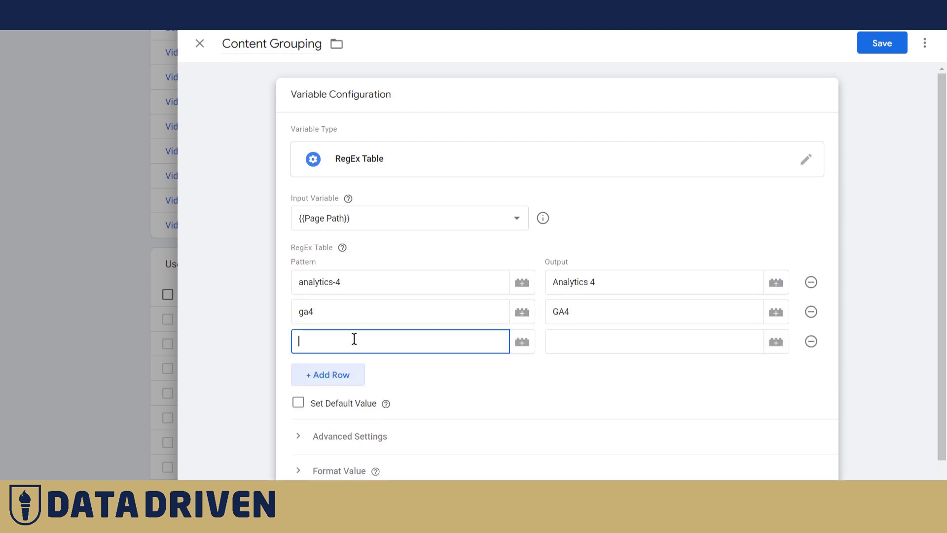
{"action": "type", "text": "understand"}
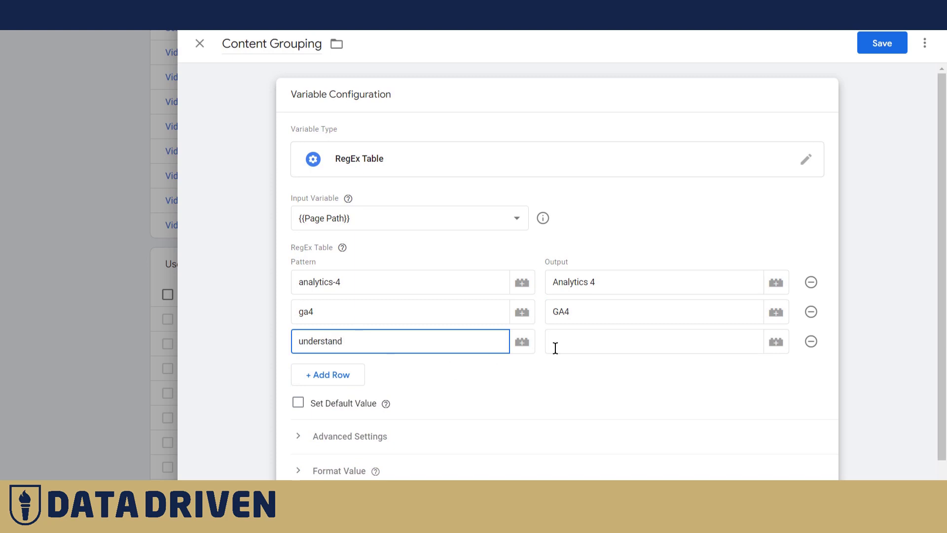
{"action": "left_click", "coordinate": [617, 344]}
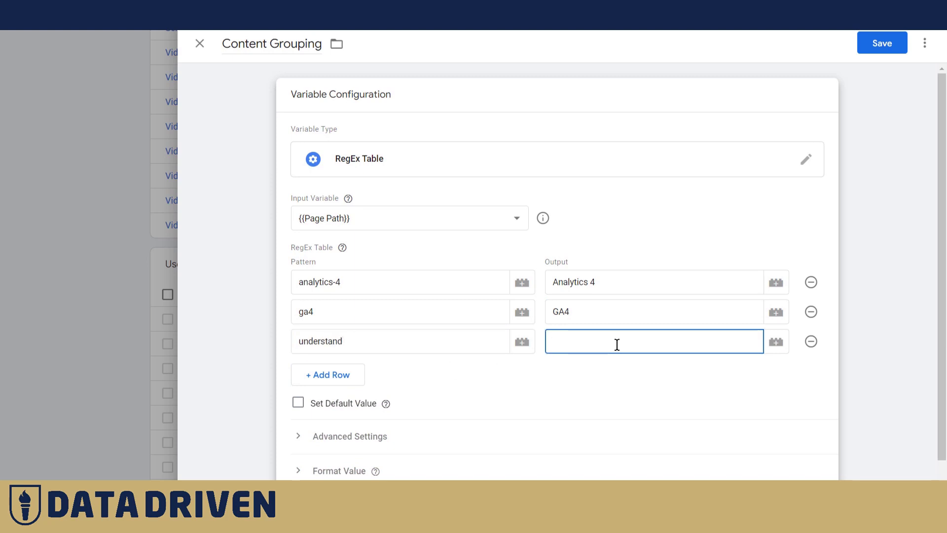
{"action": "type", "text": "Understand"}
{"action": "left_click", "coordinate": [306, 401]}
{"action": "scroll", "coordinate": [449, 375], "scroll_direction": "down", "scroll_amount": 1}
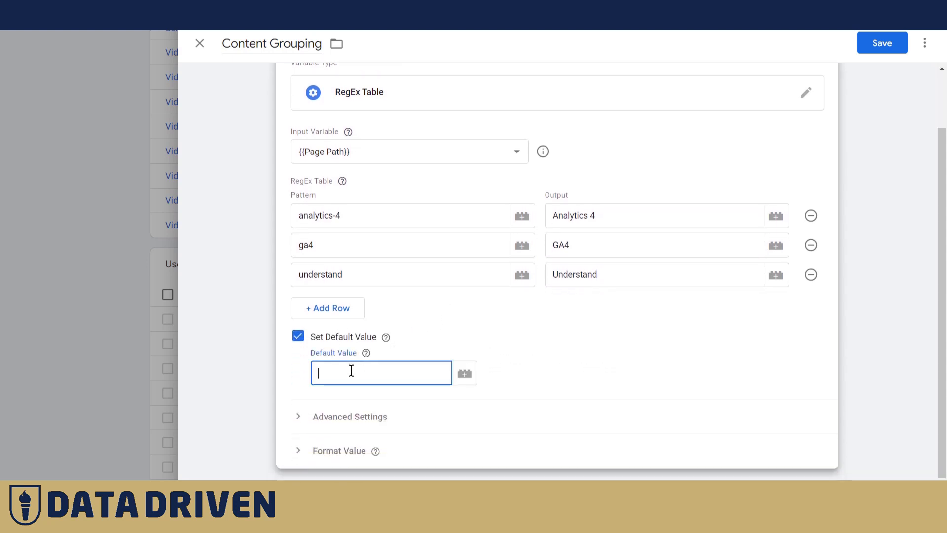
- Turn off Full Matches Only and Enable Capture Groups and Replace Functionality, and save the Content Grouping variable
{"action": "left_click", "coordinate": [301, 418]}
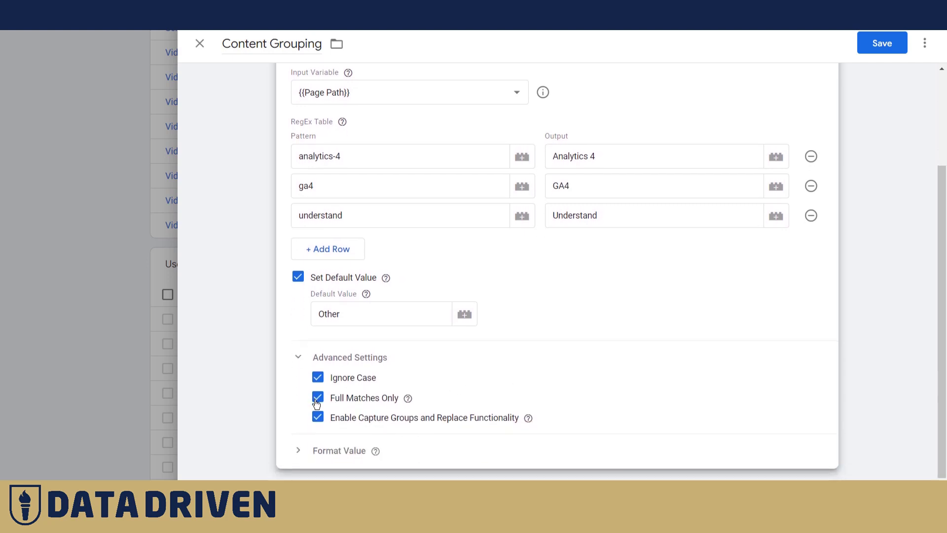
{"action": "left_click", "coordinate": [316, 402]}
{"action": "left_click", "coordinate": [319, 419]}
{"action": "mouse_move", "coordinate": [530, 419]}
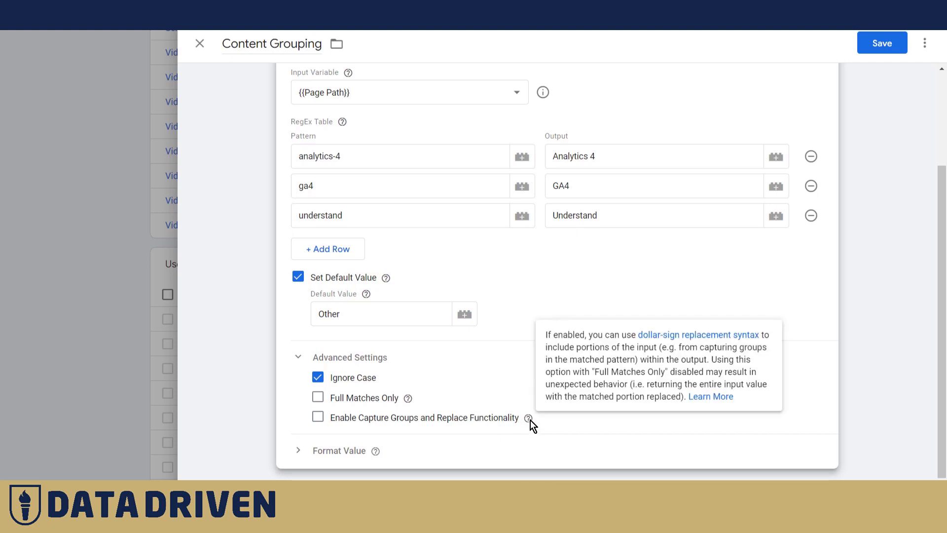
{"action": "left_click", "coordinate": [882, 44]}
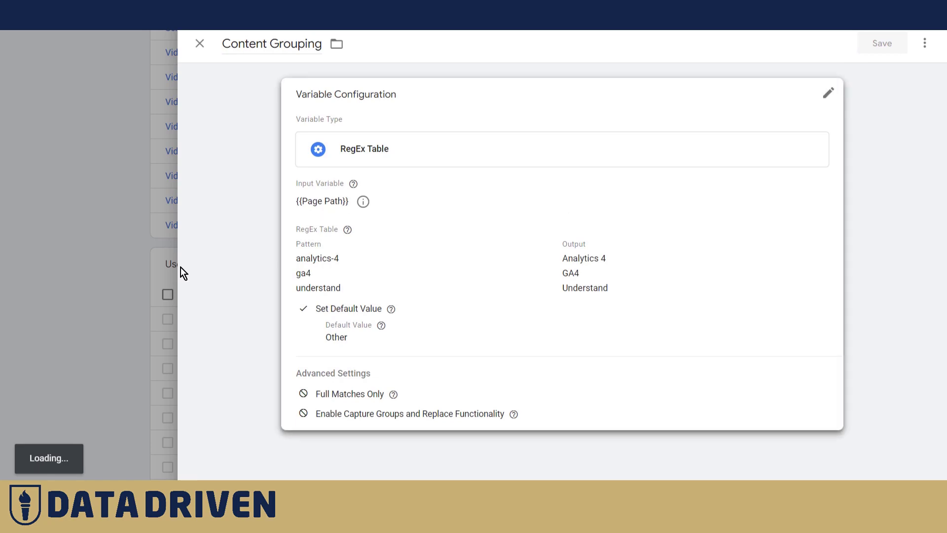
- Open the configuration of the GA4 - Primary - - DDU (WWW) Base Tag for editing
{"action": "scroll", "coordinate": [46, 260], "scroll_direction": "up", "scroll_amount": 6}
{"action": "scroll", "coordinate": [47, 260], "scroll_direction": "up", "scroll_amount": 10}
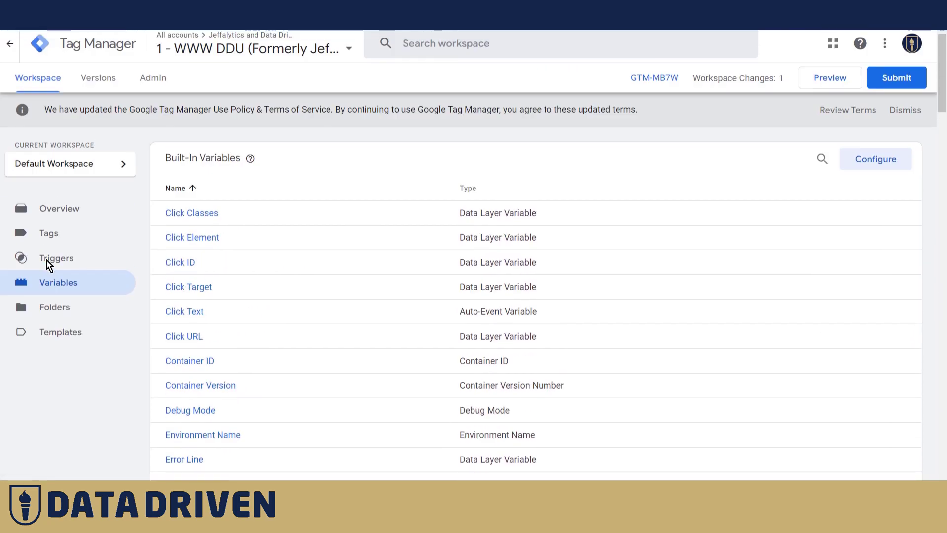
{"action": "left_click", "coordinate": [67, 244]}
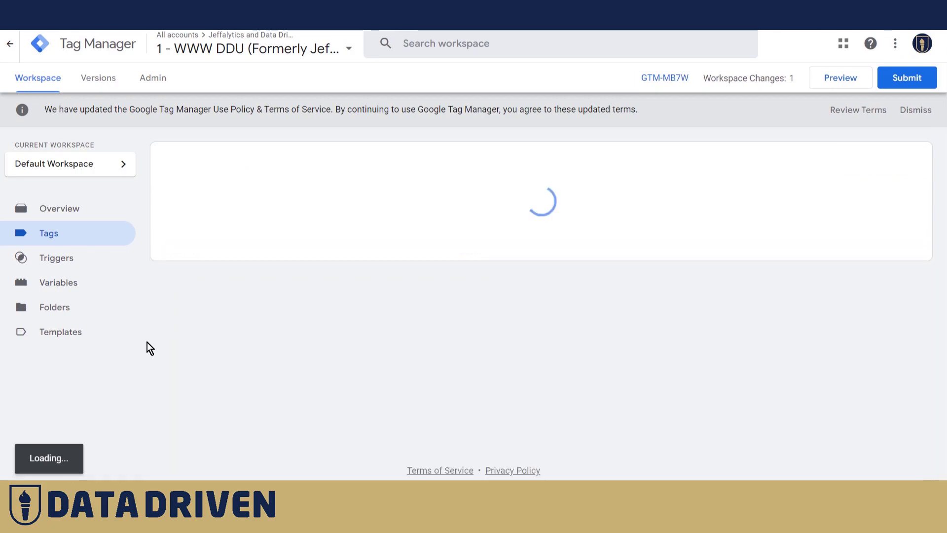
{"action": "scroll", "coordinate": [144, 193], "scroll_direction": "down", "scroll_amount": 10}
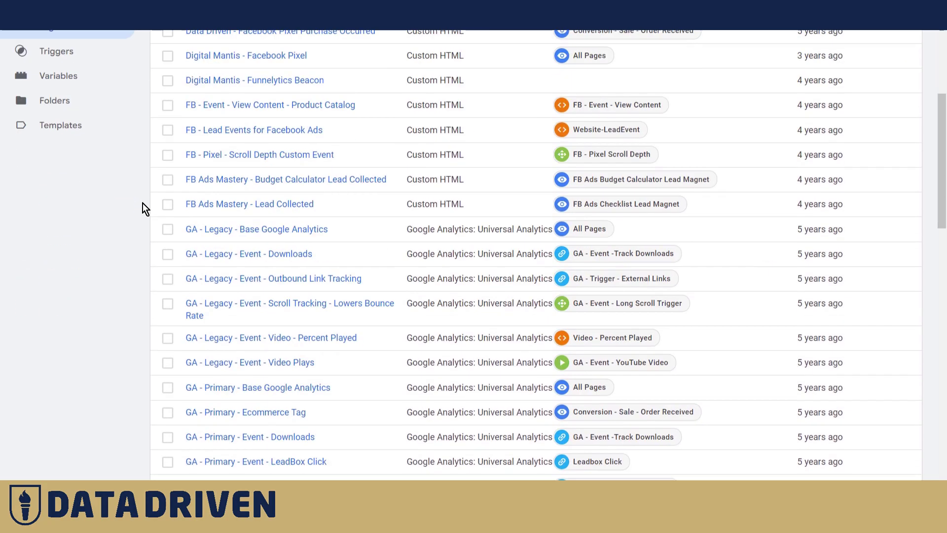
{"action": "scroll", "coordinate": [143, 203], "scroll_direction": "down", "scroll_amount": 13}
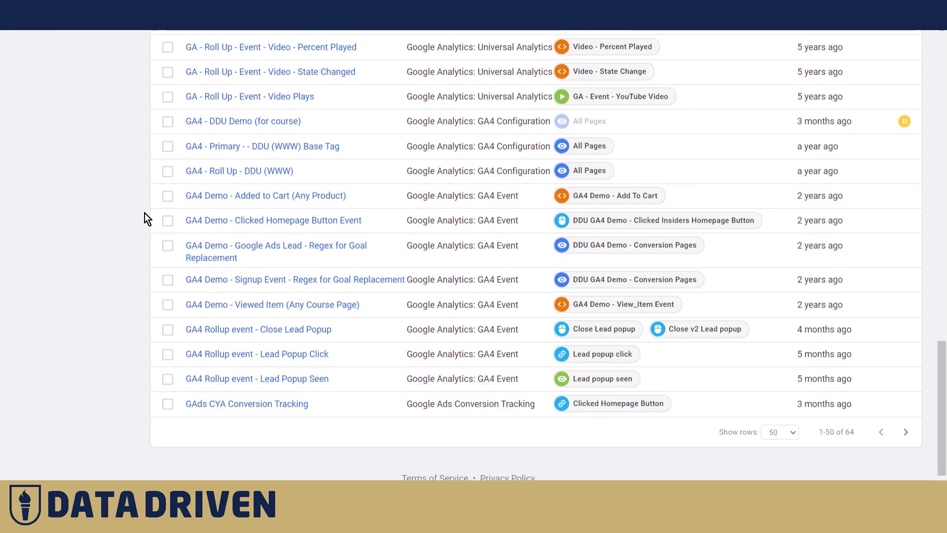
{"action": "scroll", "coordinate": [144, 212], "scroll_direction": "up", "scroll_amount": 3}
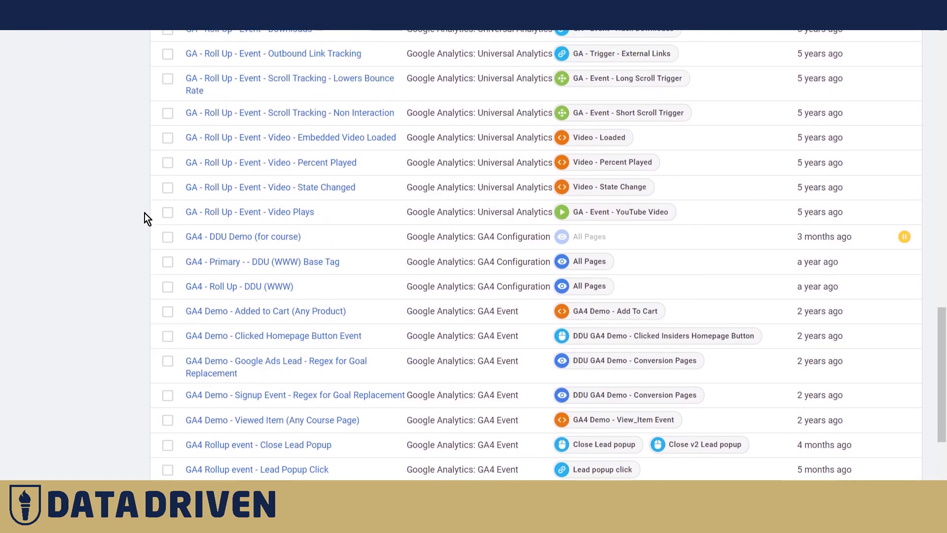
{"action": "left_click", "coordinate": [256, 265]}
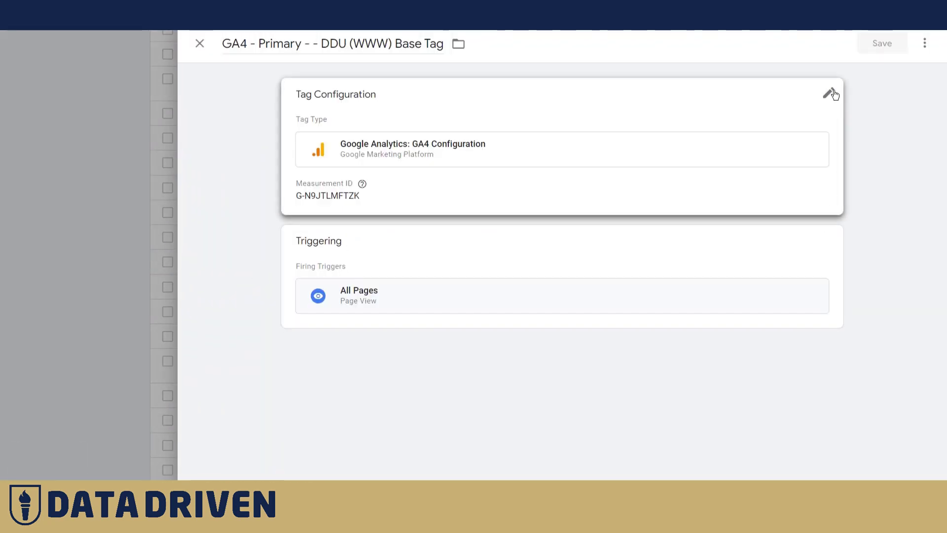
{"action": "left_click", "coordinate": [831, 92]}
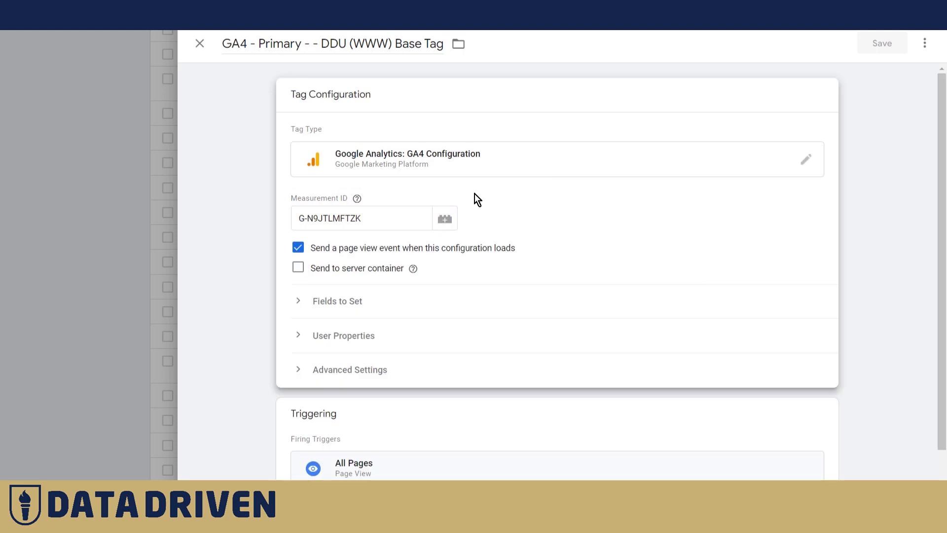
- Add a field to set named content_group with the value {{Content Grouping}} to the base tag, and save the tag
{"action": "left_click", "coordinate": [301, 307]}
{"action": "left_click", "coordinate": [348, 342]}
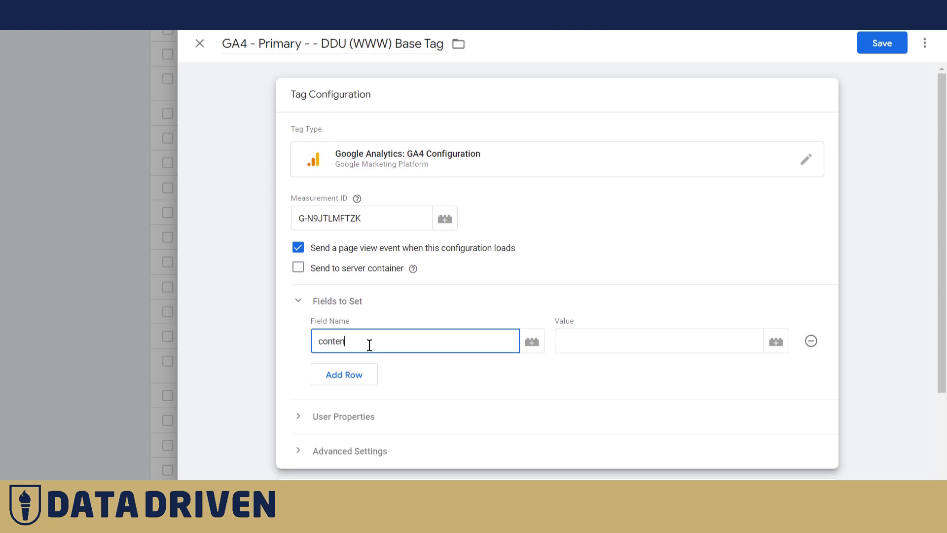
{"action": "type", "text": "content_group"}
{"action": "left_click", "coordinate": [665, 342]}
{"action": "type", "text": "{{"}
{"action": "scroll", "coordinate": [599, 379], "scroll_direction": "down", "scroll_amount": 3}
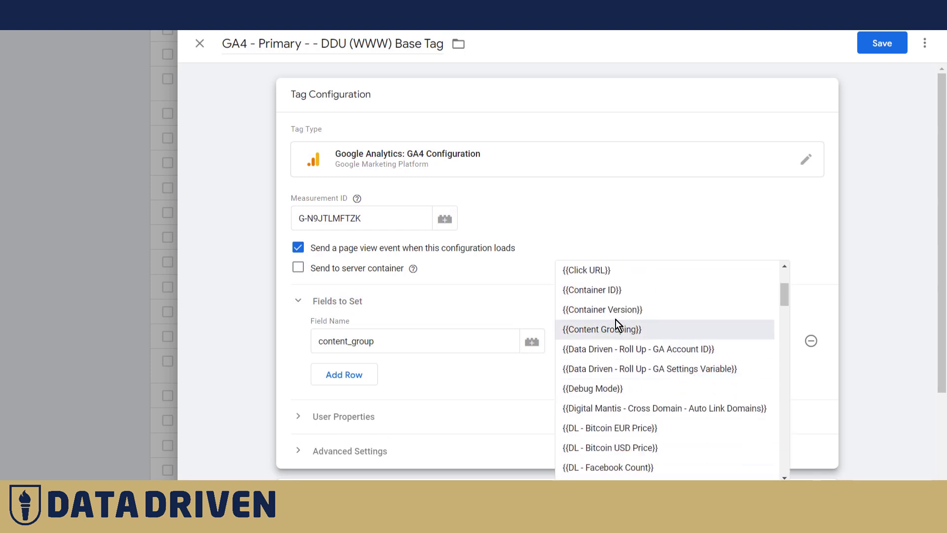
{"action": "left_click", "coordinate": [612, 336]}
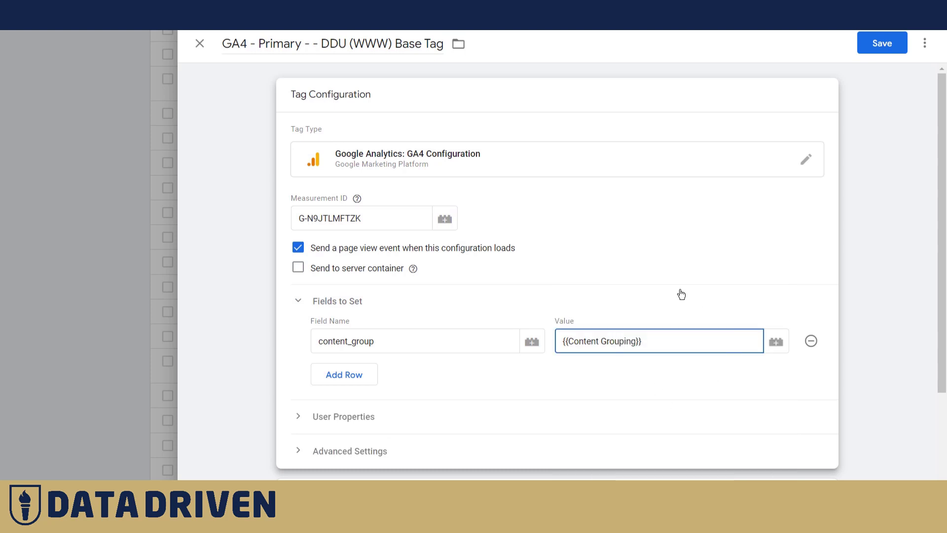
{"action": "left_click", "coordinate": [876, 45]}
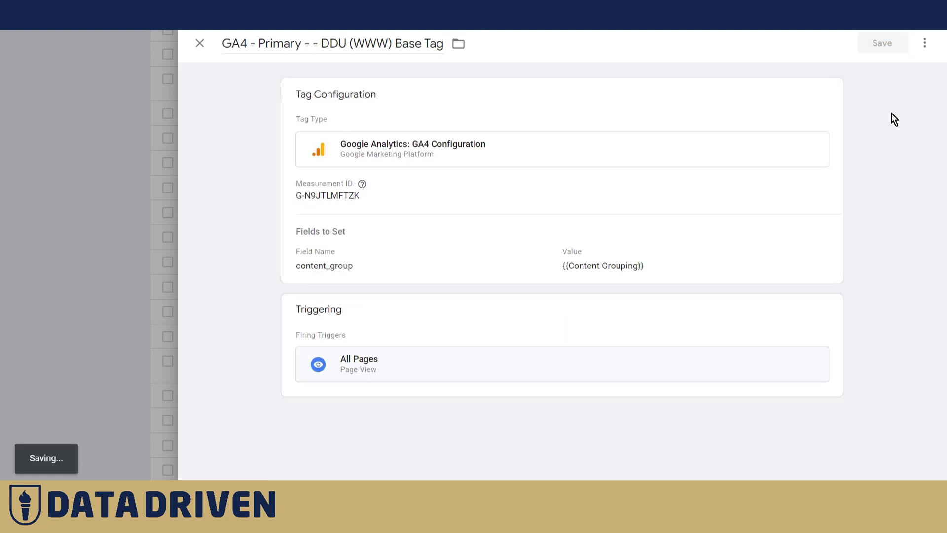
{"action": "scroll", "coordinate": [916, 176], "scroll_direction": "up", "scroll_amount": 8}
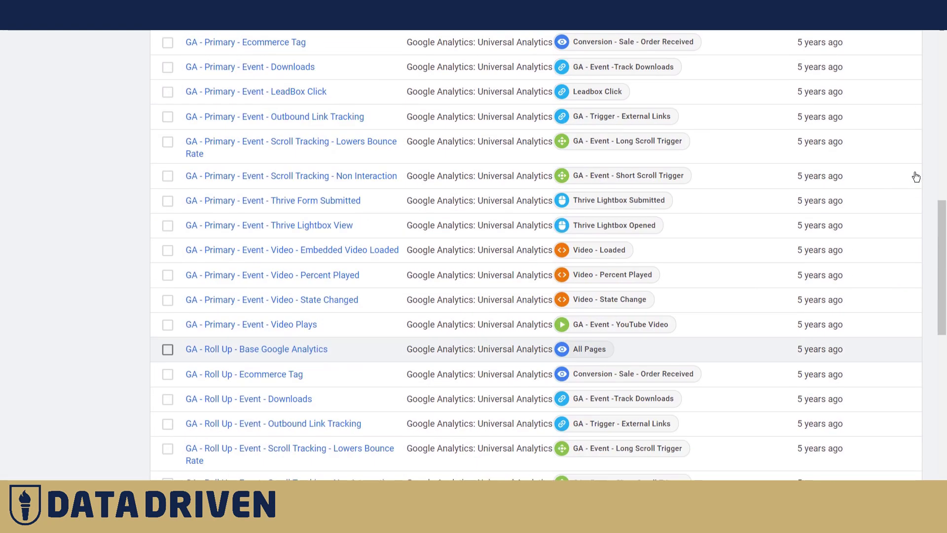
{"action": "scroll", "coordinate": [916, 175], "scroll_direction": "up", "scroll_amount": 10}
{"action": "left_click", "coordinate": [821, 78]}
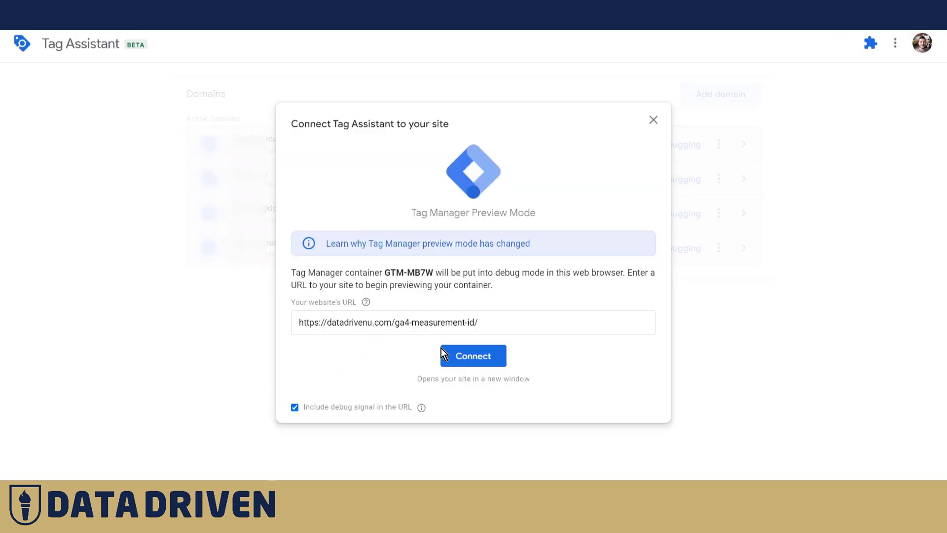
{"action": "left_click", "coordinate": [469, 359]}
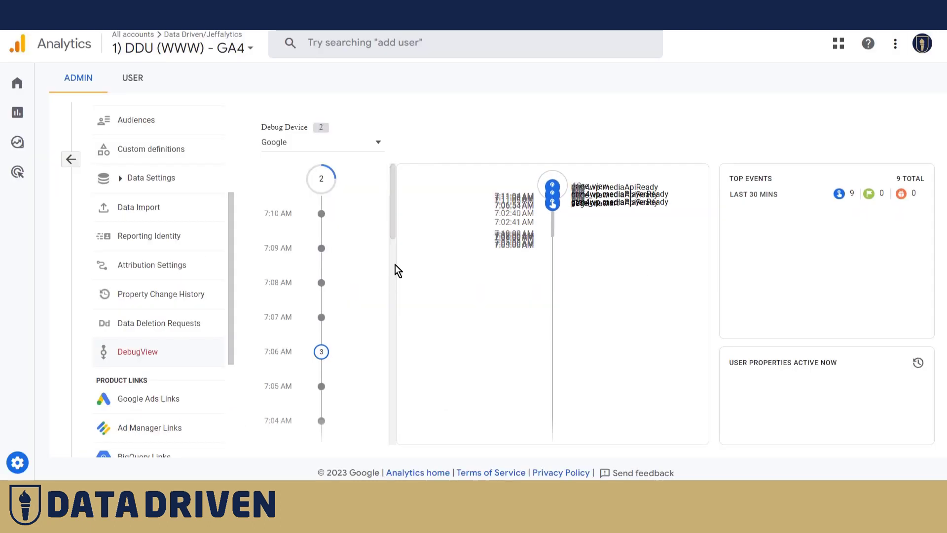
- Inspect the value of the content_group parameter on the latest page_view event in the GA4 DebugView
{"action": "left_click", "coordinate": [591, 251]}
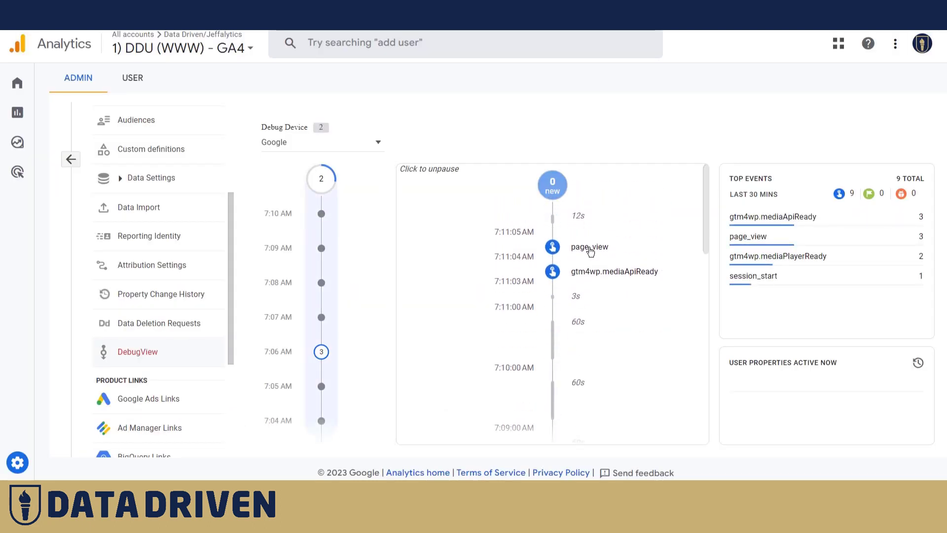
{"action": "left_click", "coordinate": [591, 249]}
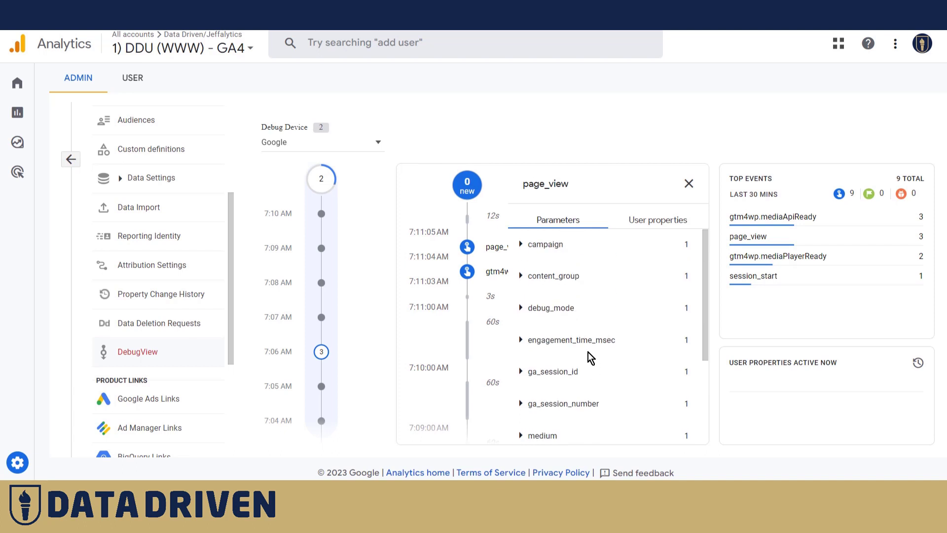
{"action": "left_click", "coordinate": [521, 276]}
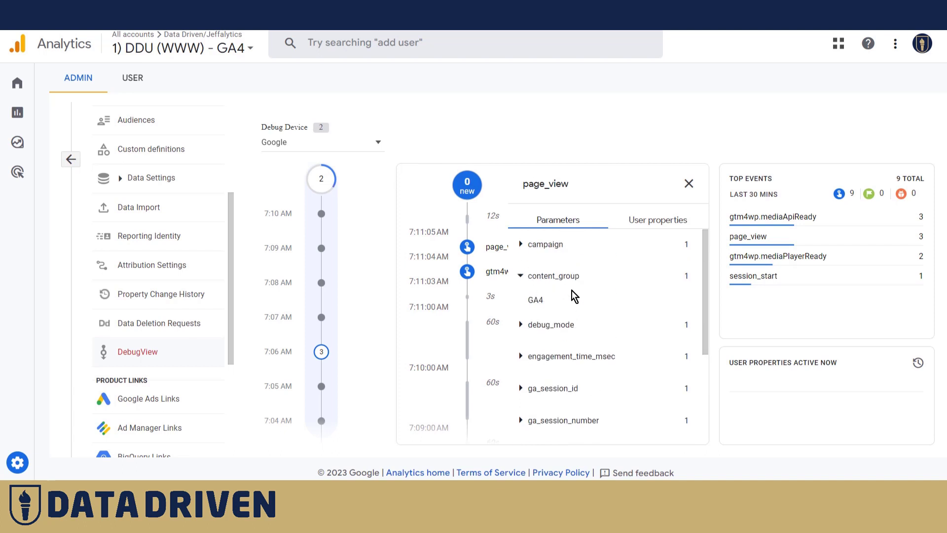